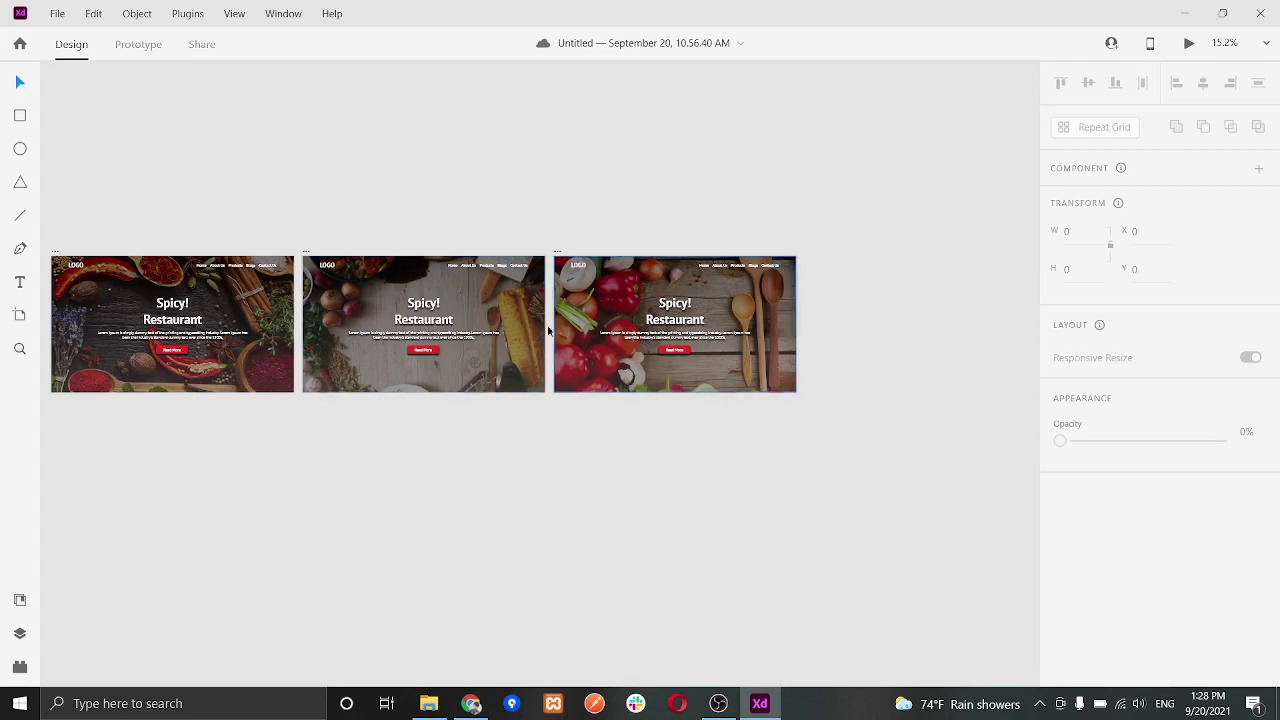
Step: Stack the artboards in one column at X 0, with Slider-2 below Slider-1 at Y 1255 and Slider-3 below Slider-2 at Y 2510
drag(344, 458, 521, 456)
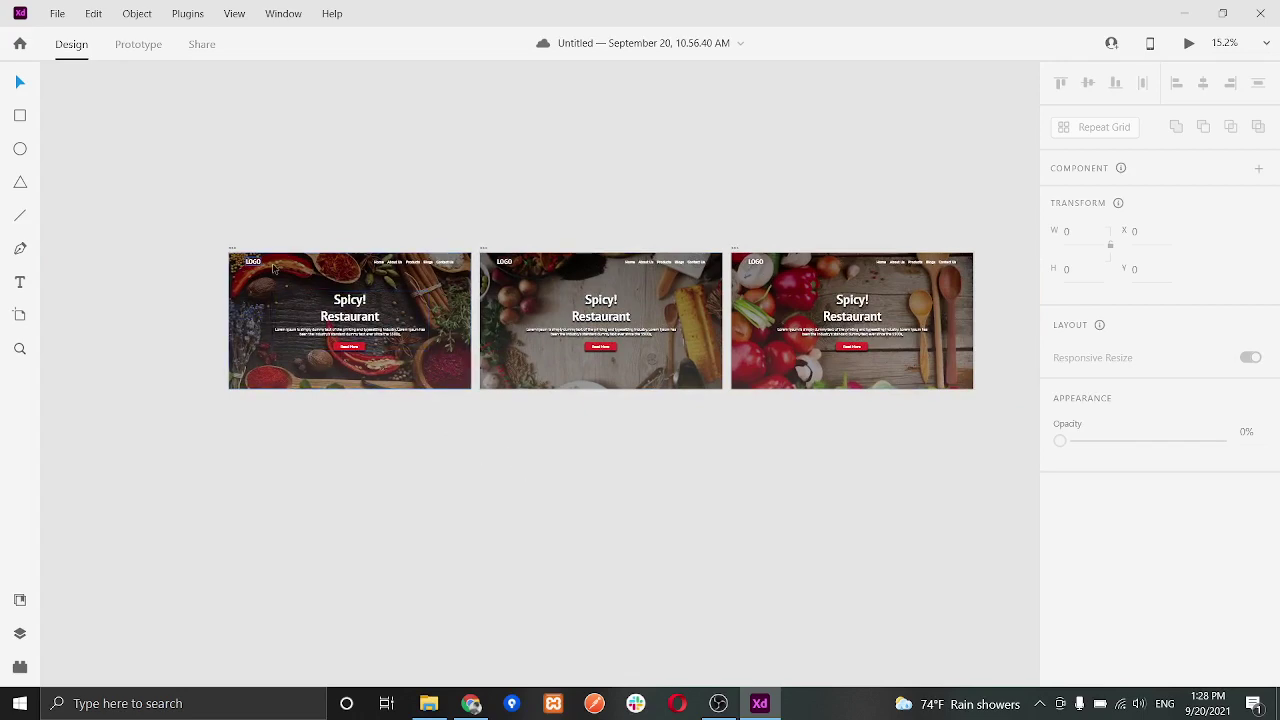
scroll(371, 250, up, 3)
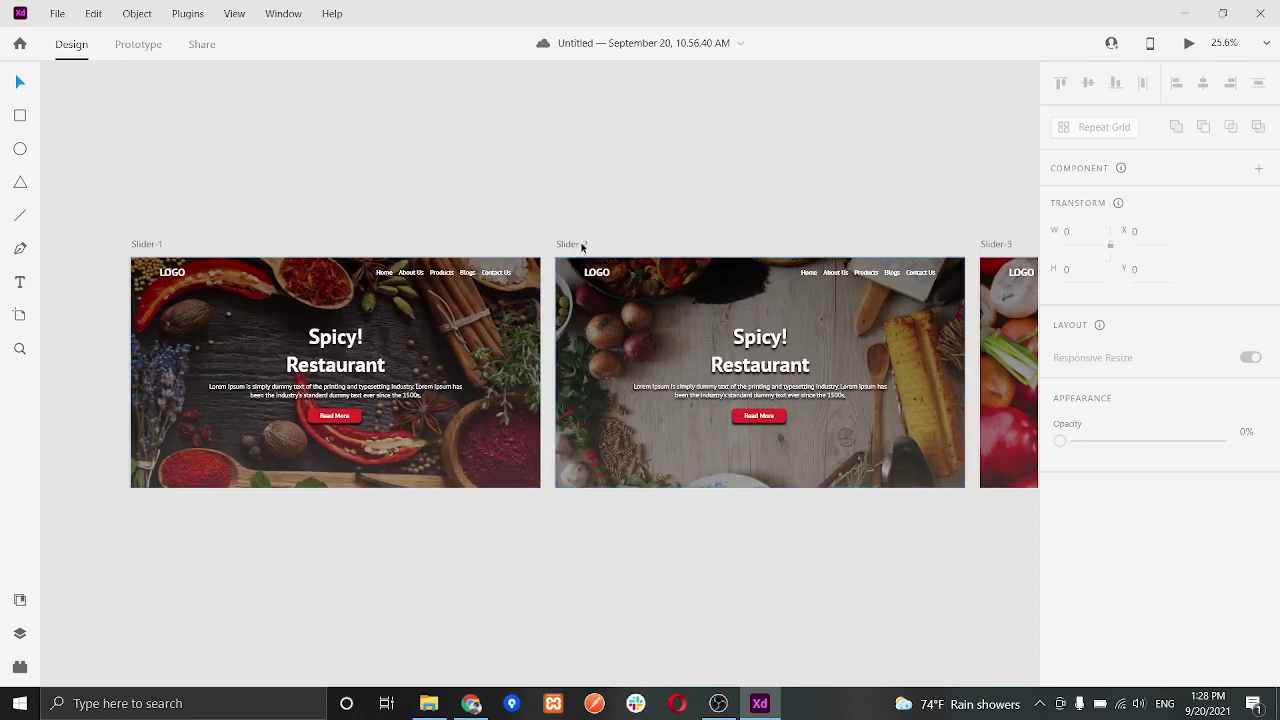
drag(581, 247, 156, 512)
drag(745, 331, 667, 177)
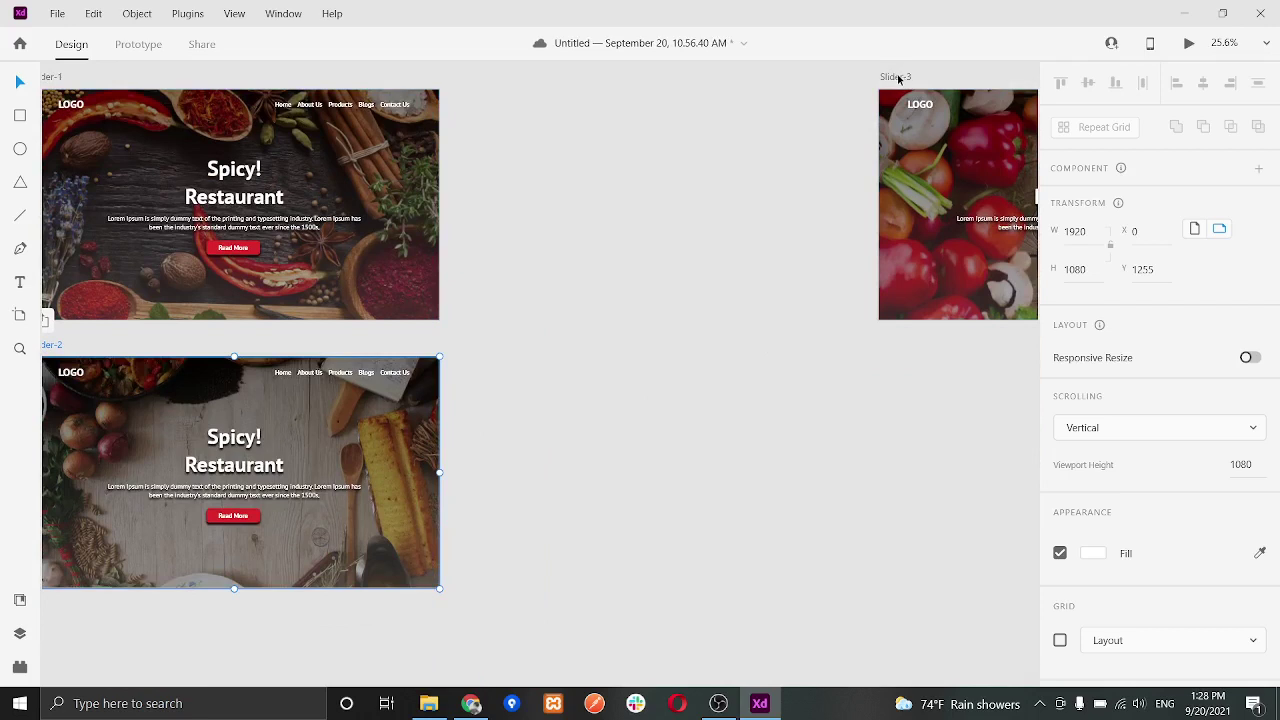
drag(898, 79, 76, 617)
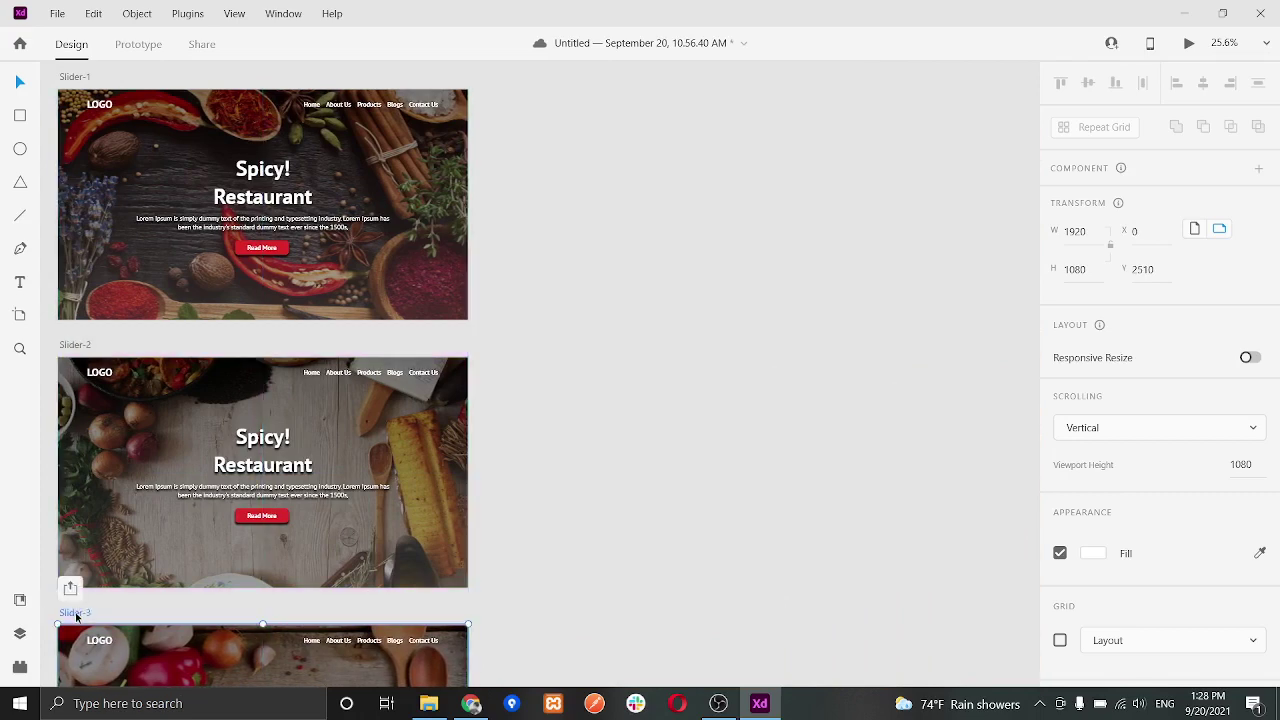
scroll(493, 491, left, 10)
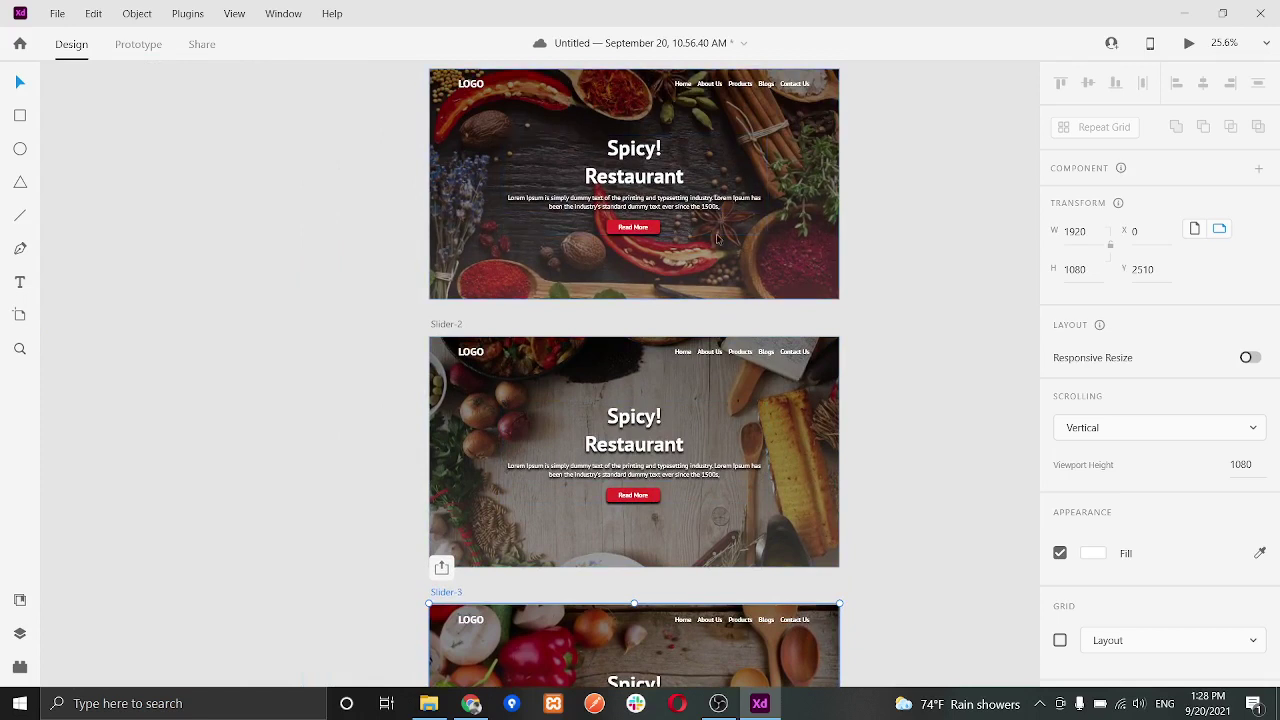
Step: Switch to prototyping with the layer list shown and inspect the Main-slider groups of Slider-1 and Slider-2
click(144, 46)
scroll(135, 100, up, 1)
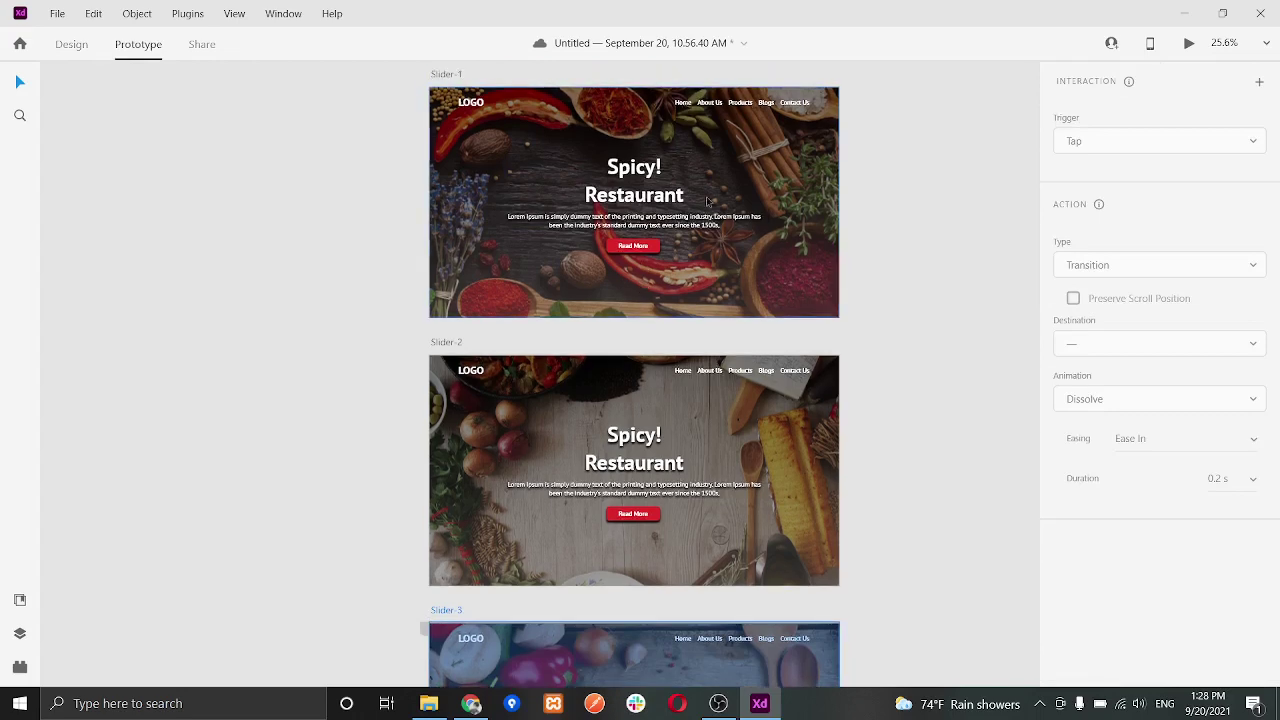
click(20, 634)
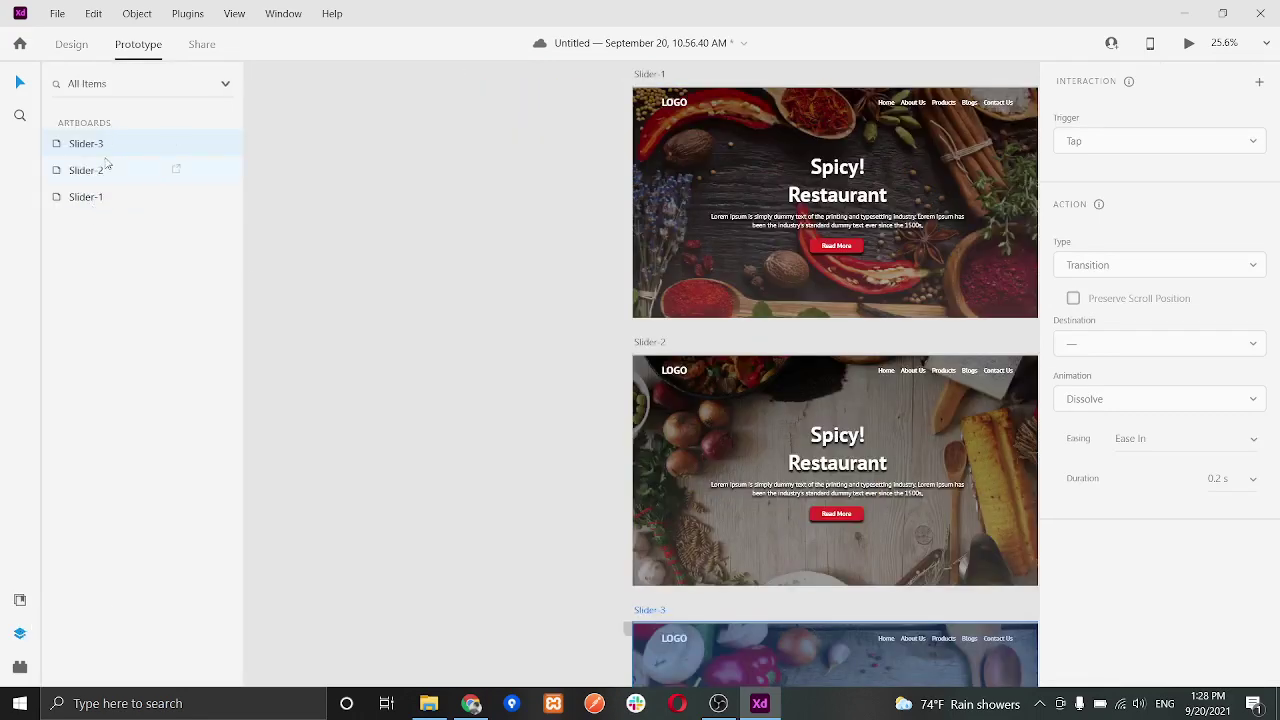
click(795, 166)
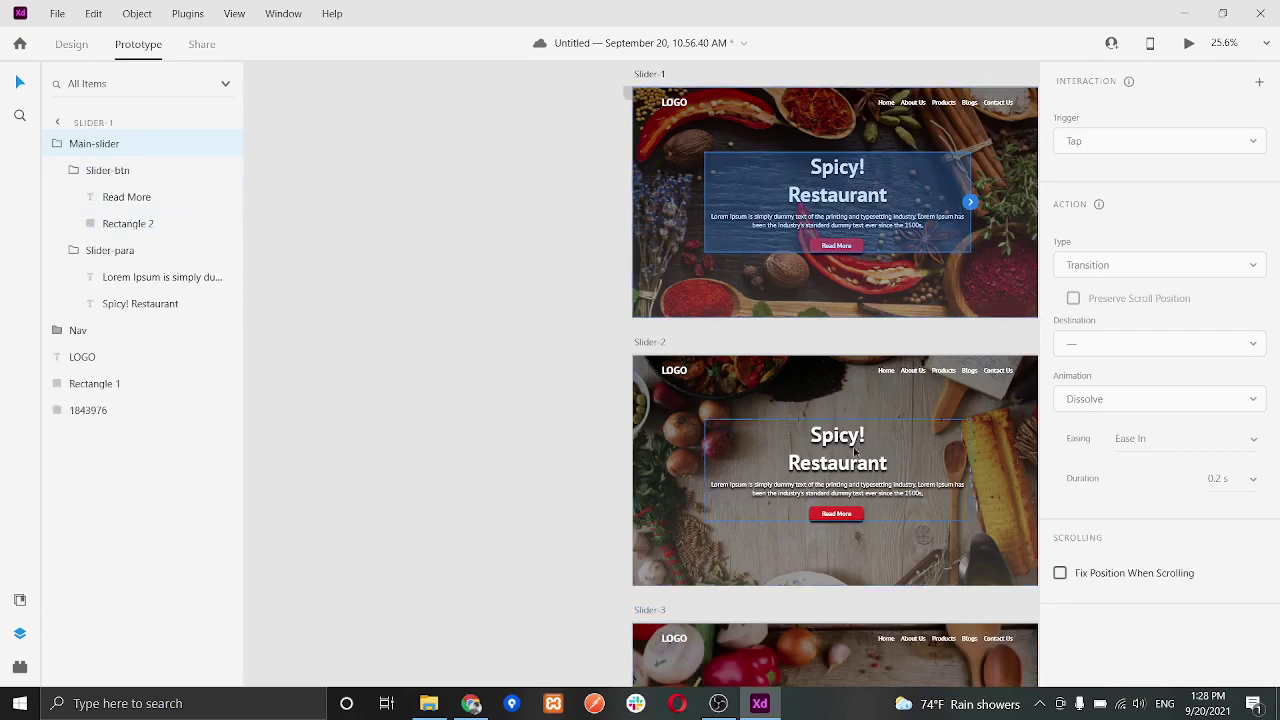
click(768, 432)
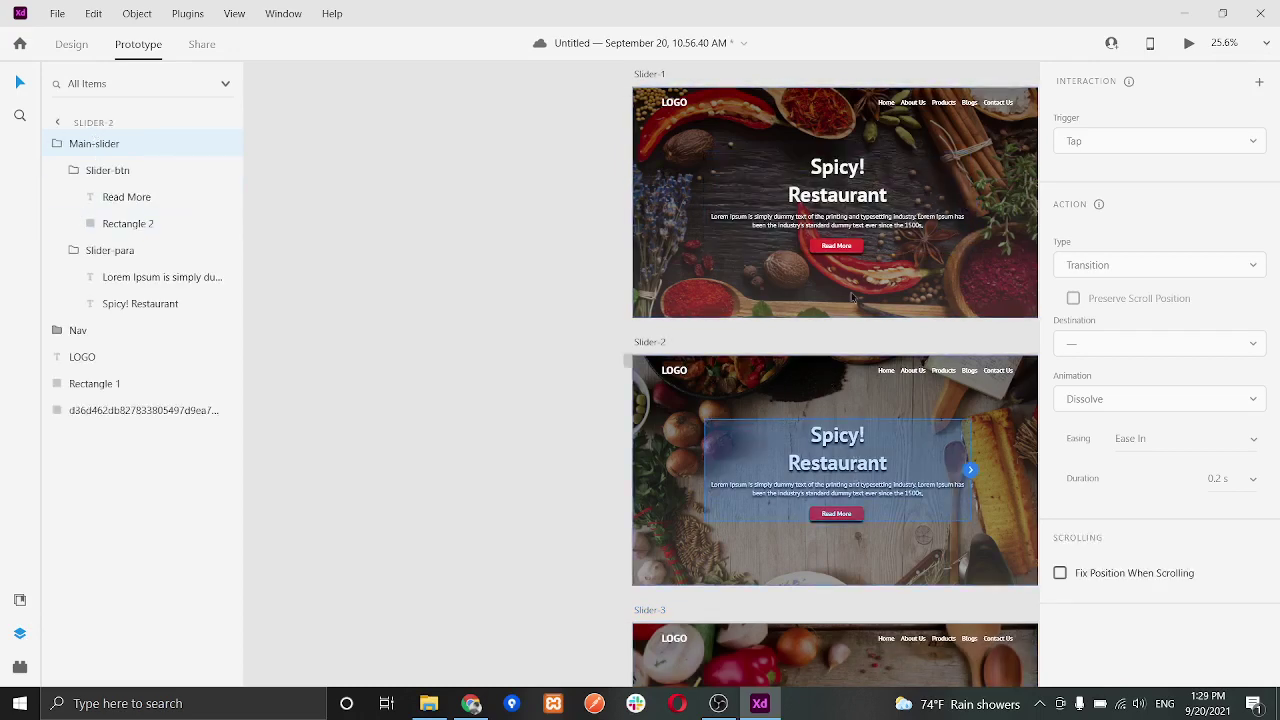
click(58, 128)
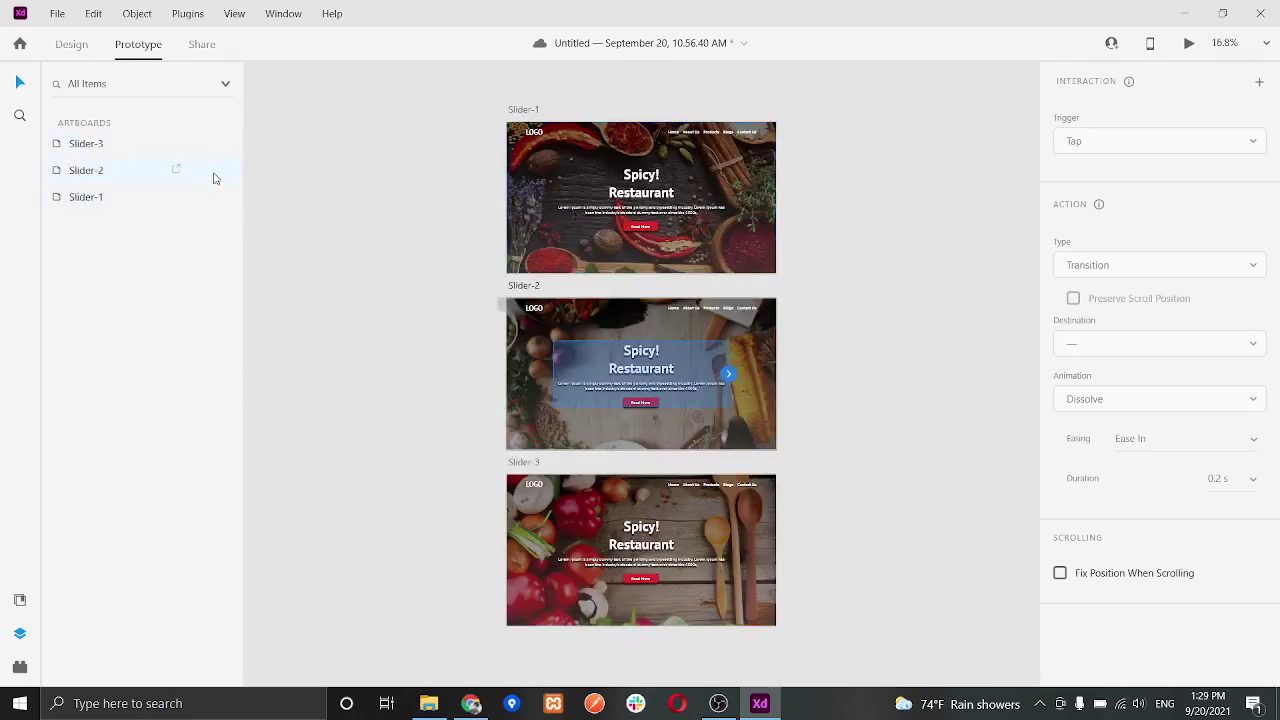
Step: Link the artboards in a loop: Slider-1 to Slider-2, Slider-2 to Slider-3, and Slider-3 back to Slider-1
click(115, 199)
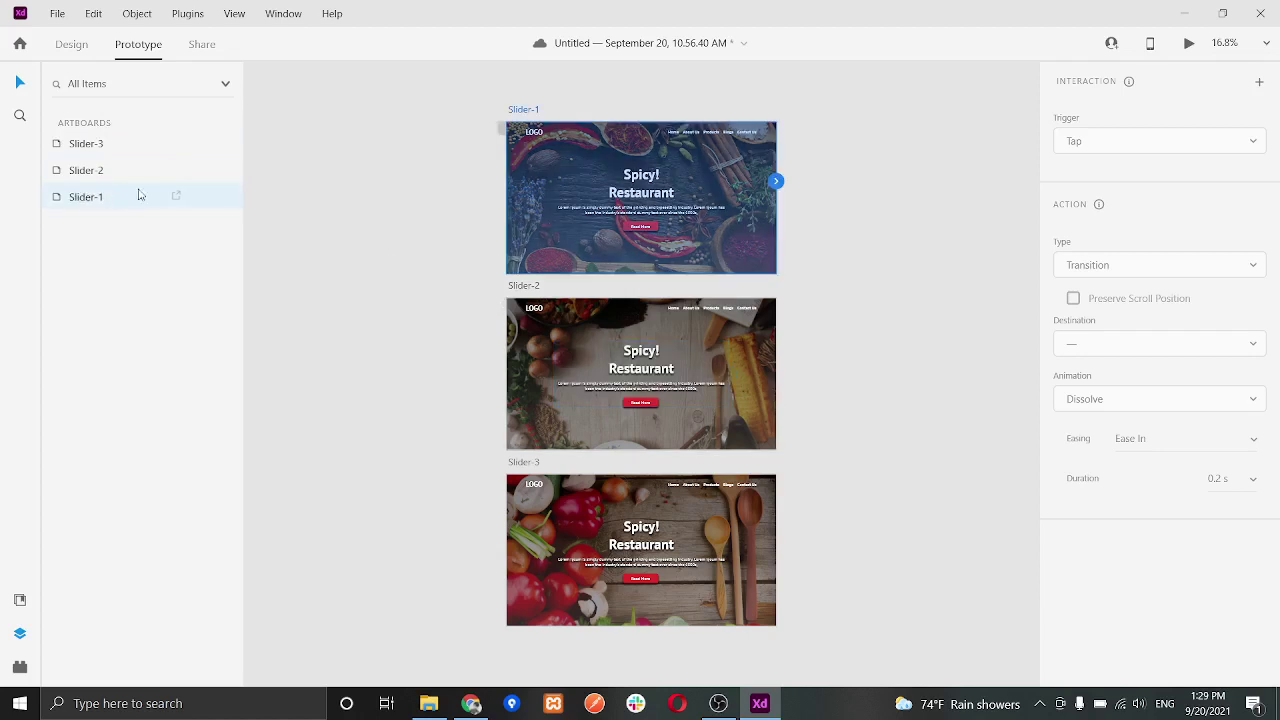
drag(776, 181, 763, 395)
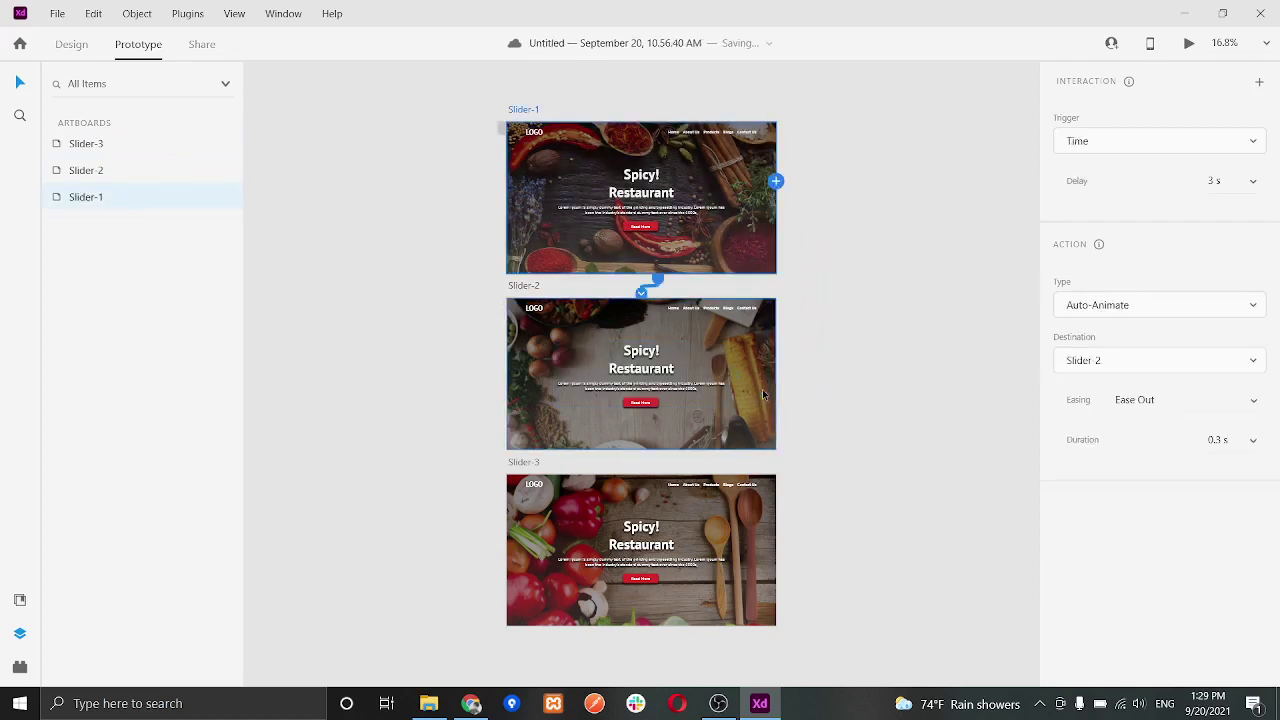
click(115, 168)
drag(776, 356, 716, 534)
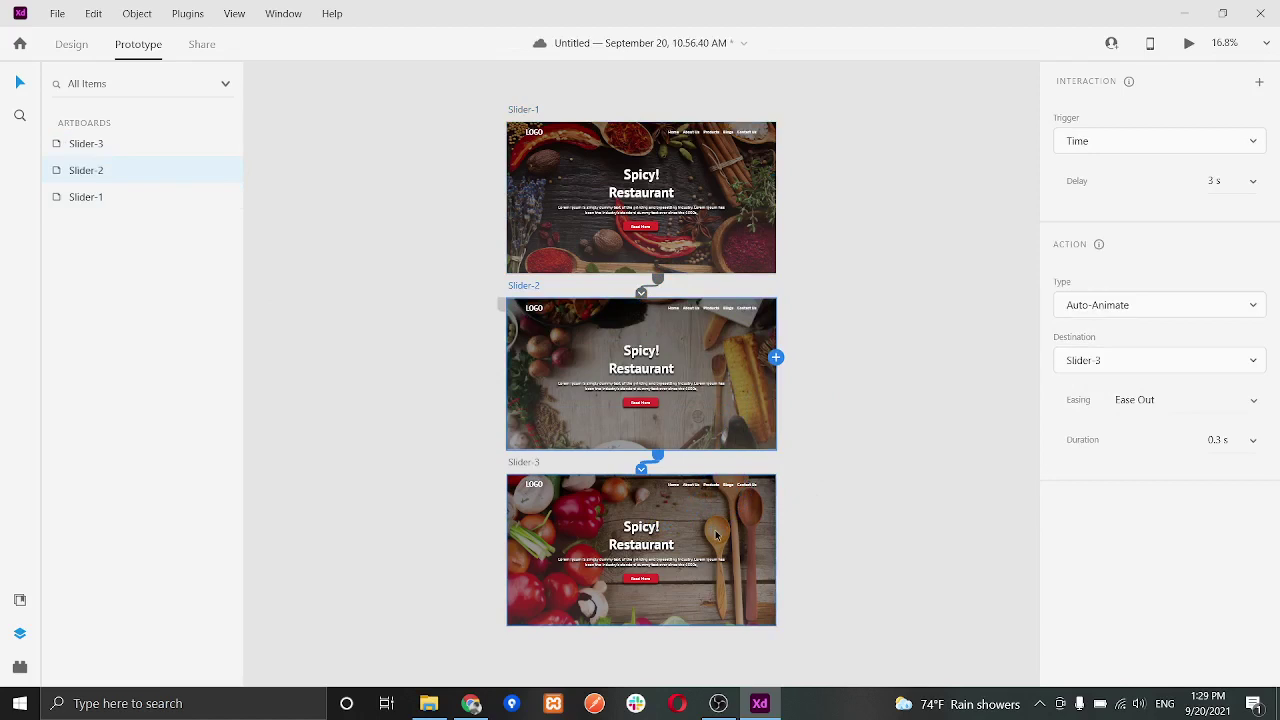
click(133, 155)
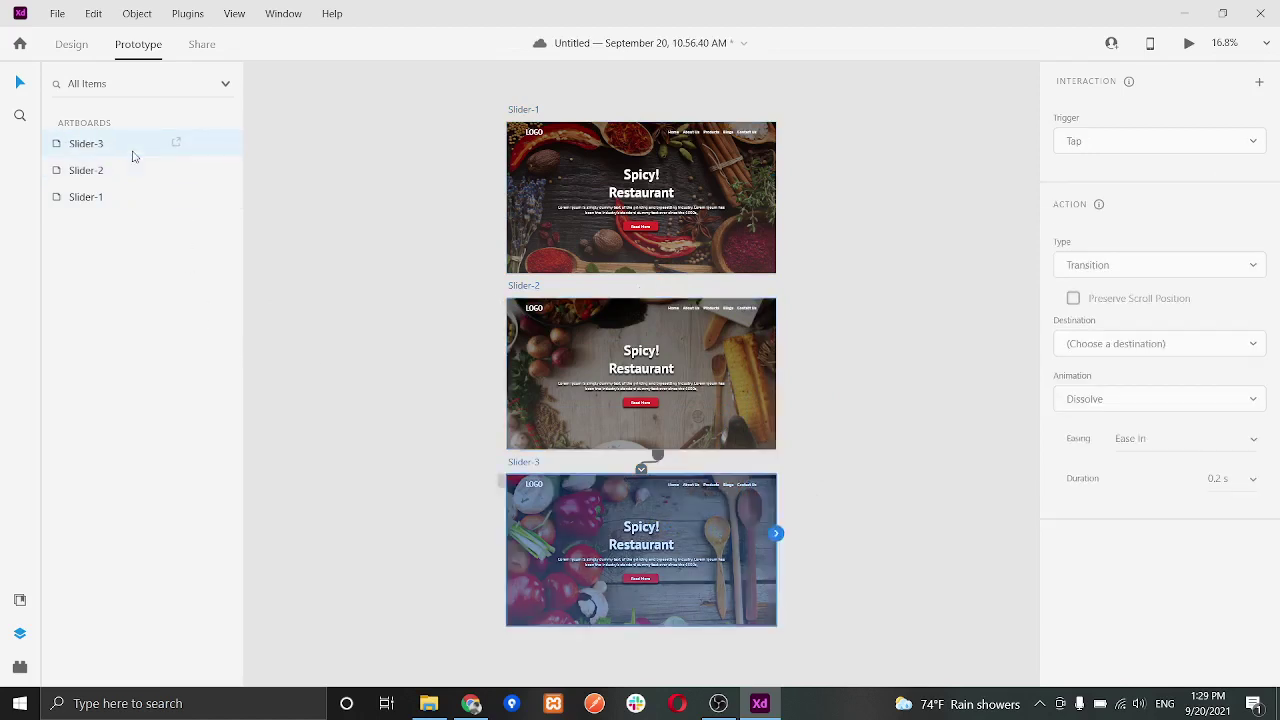
drag(776, 533, 734, 178)
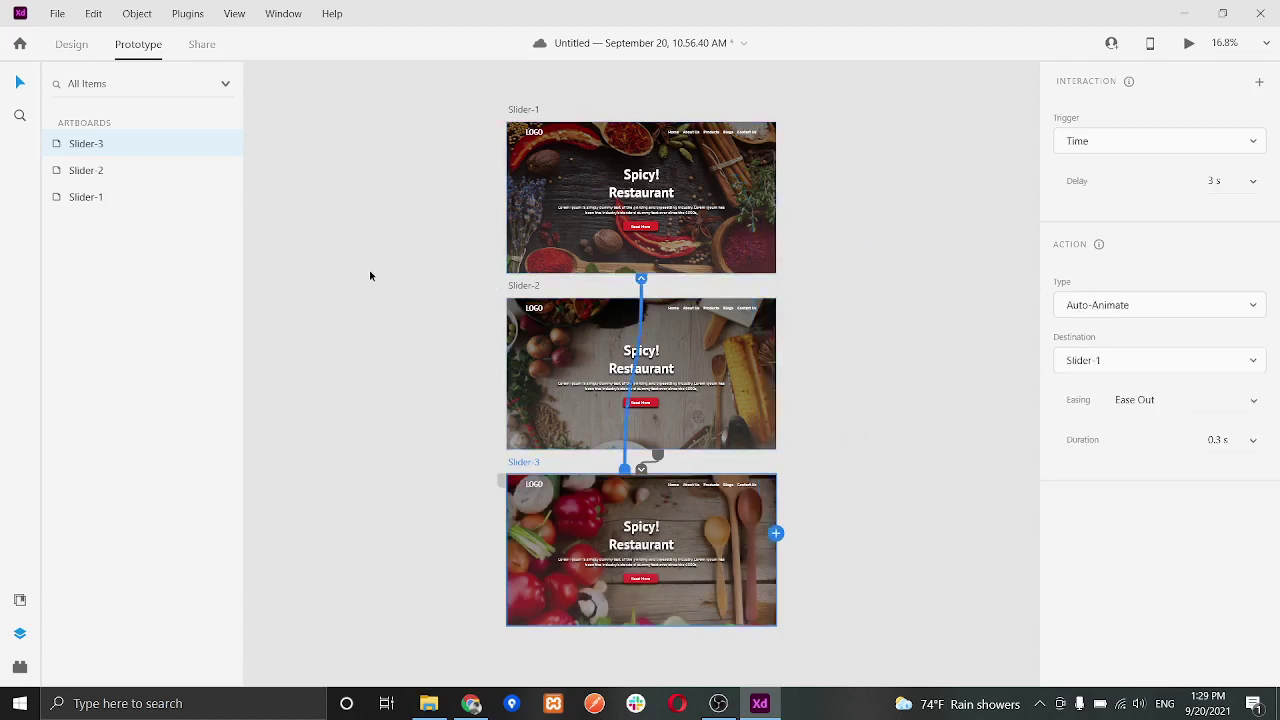
Step: Change the trigger of Slider-1's interaction to Tap and set it back to Time
click(133, 200)
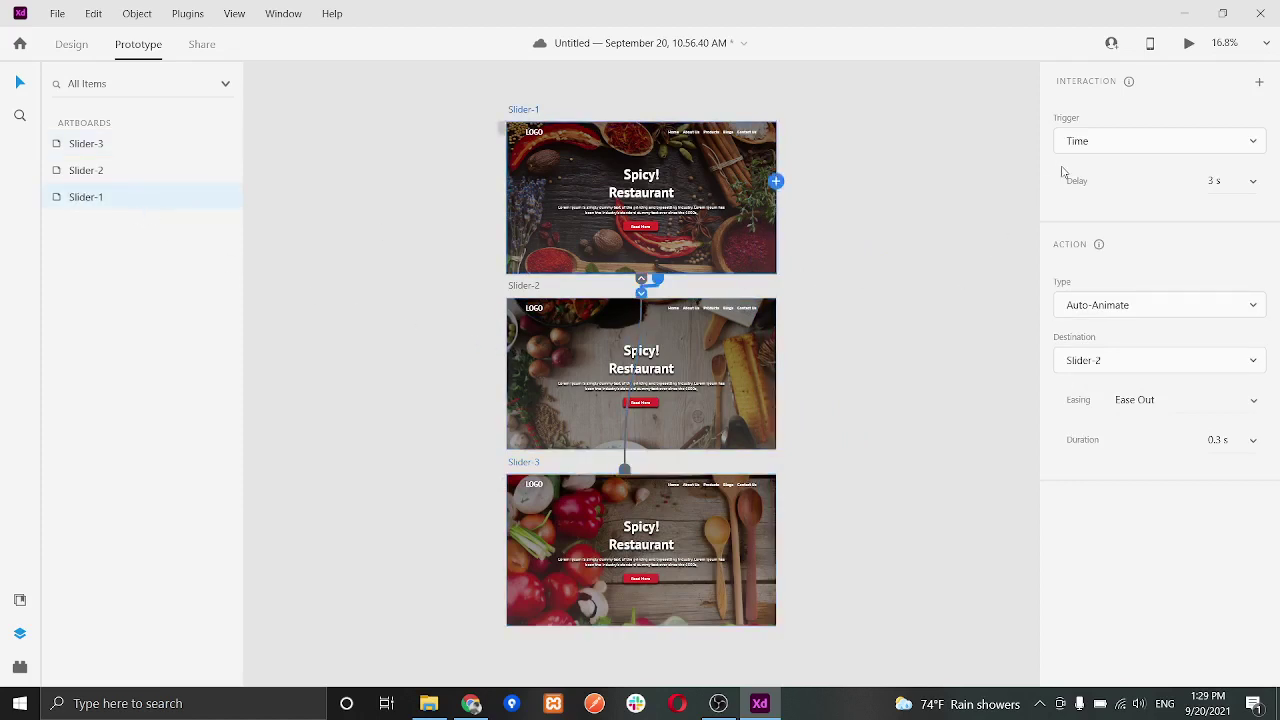
click(1106, 143)
click(1114, 72)
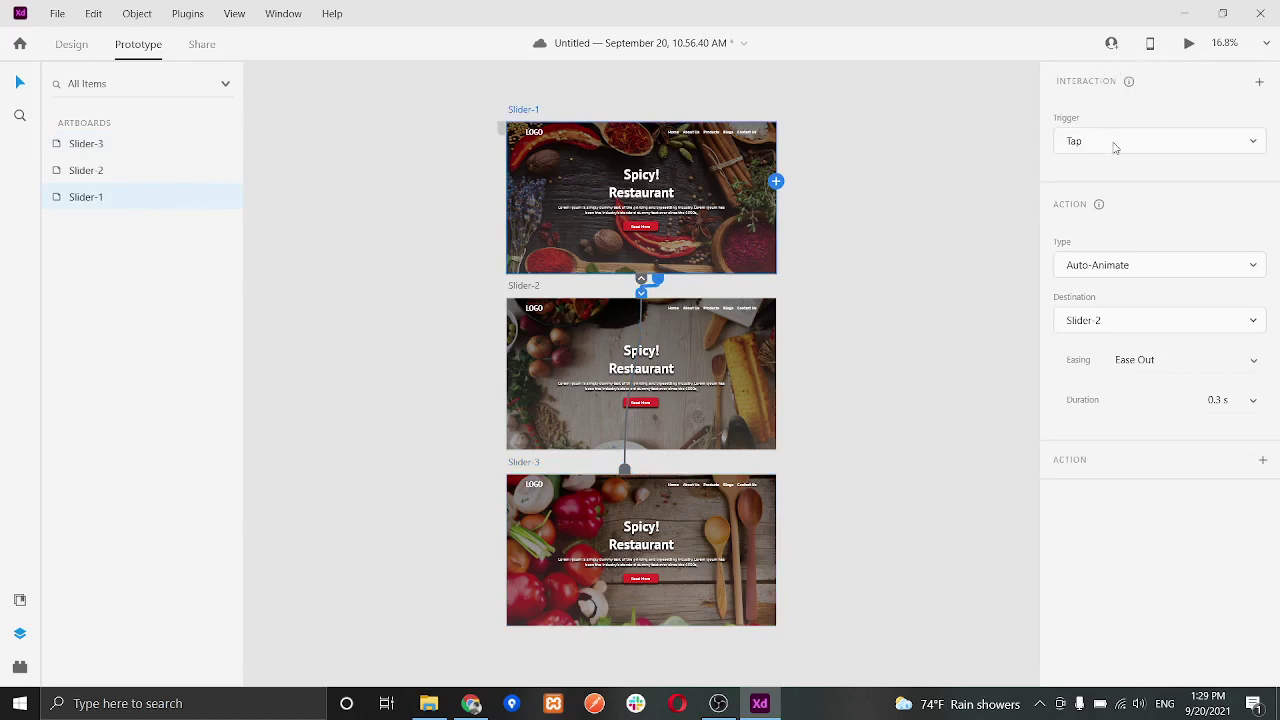
click(1124, 137)
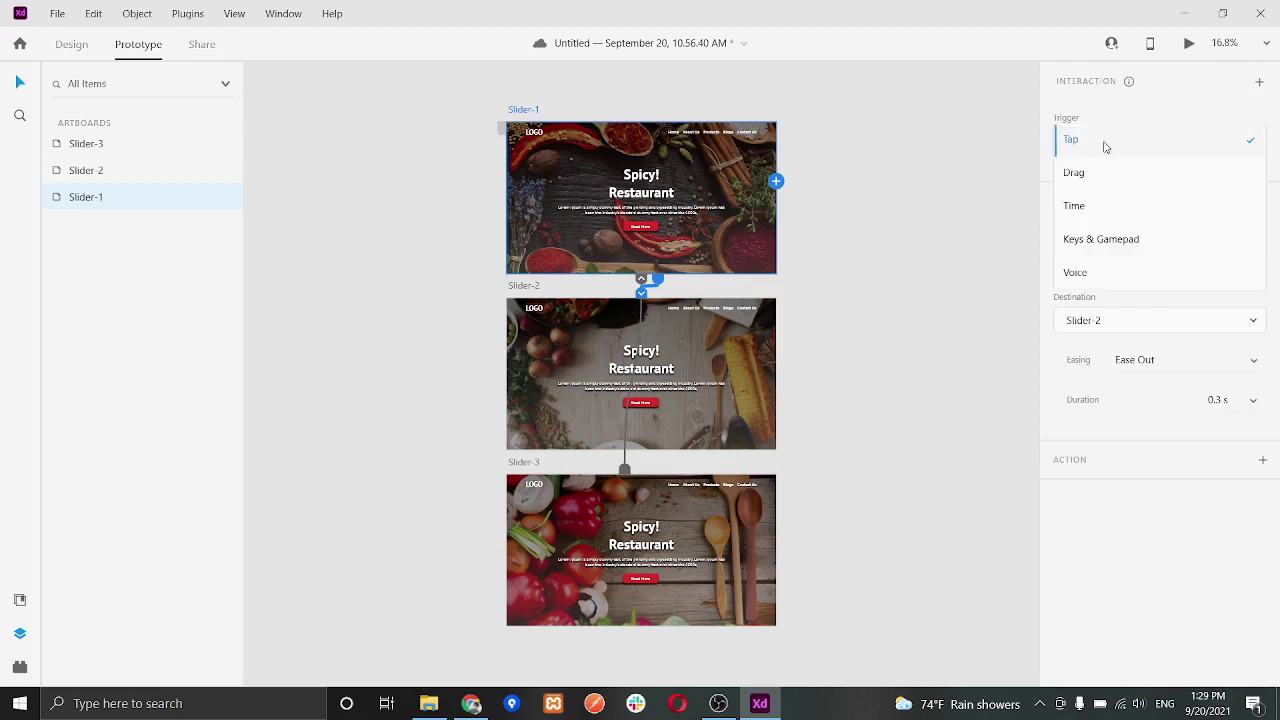
click(1075, 206)
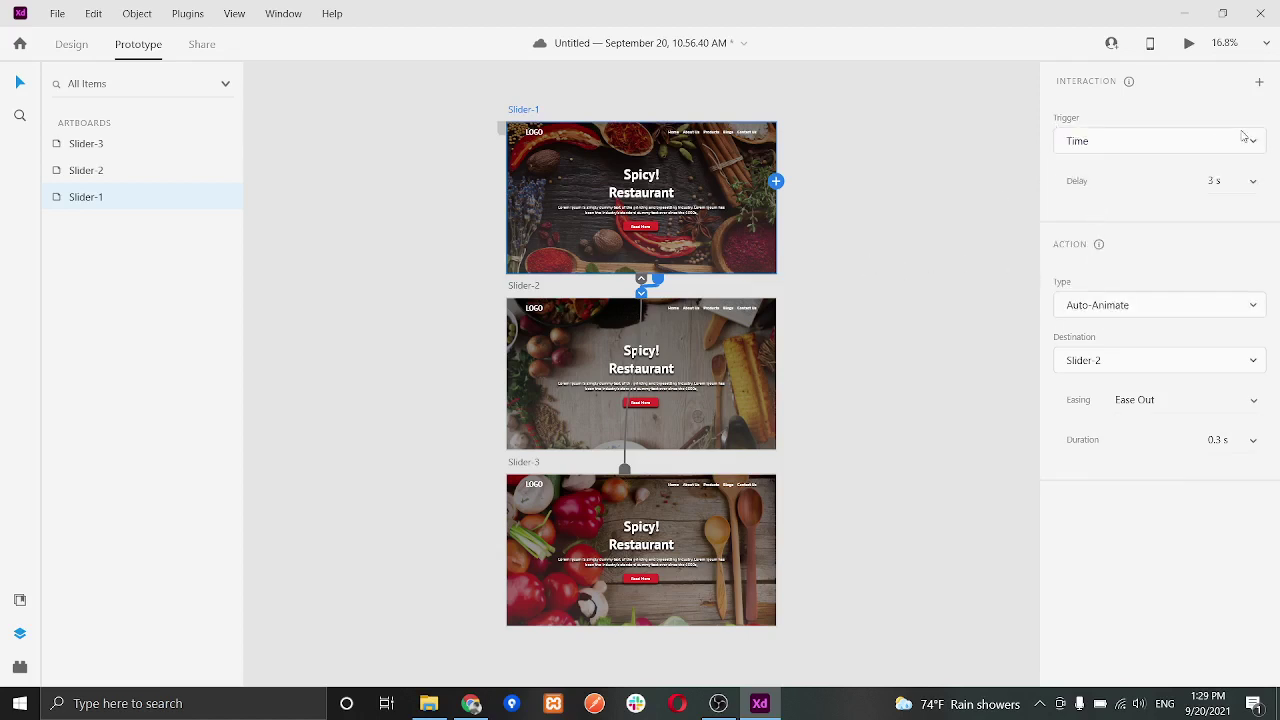
Step: Review the delay, action type, destination and duration of the interactions on Slider-1, Slider-2 and Slider-3
click(1216, 184)
click(1226, 184)
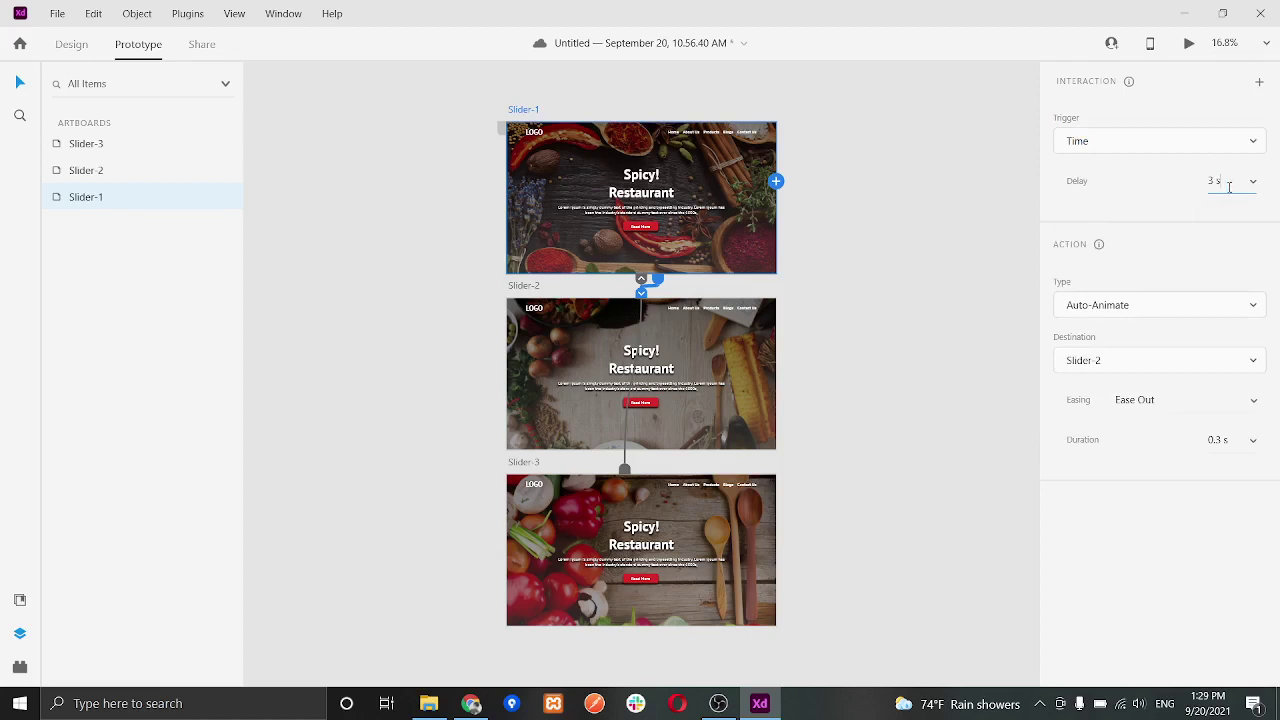
click(1168, 298)
click(1175, 304)
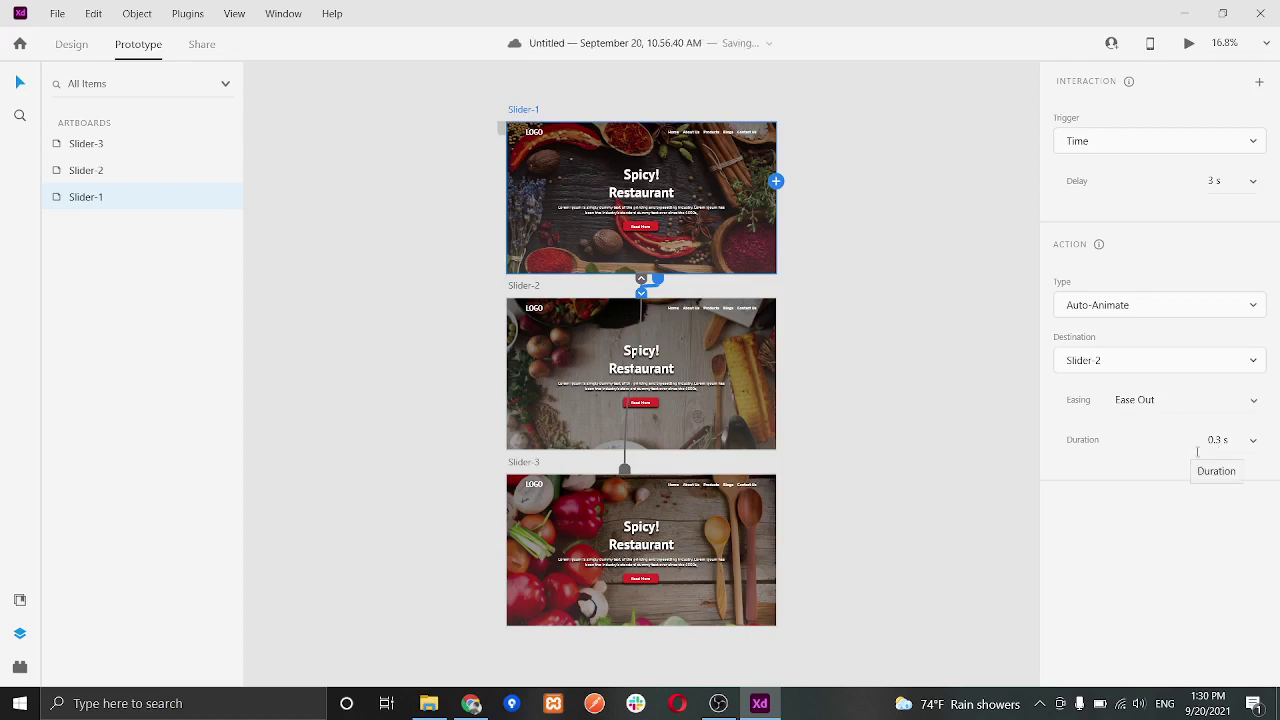
click(127, 172)
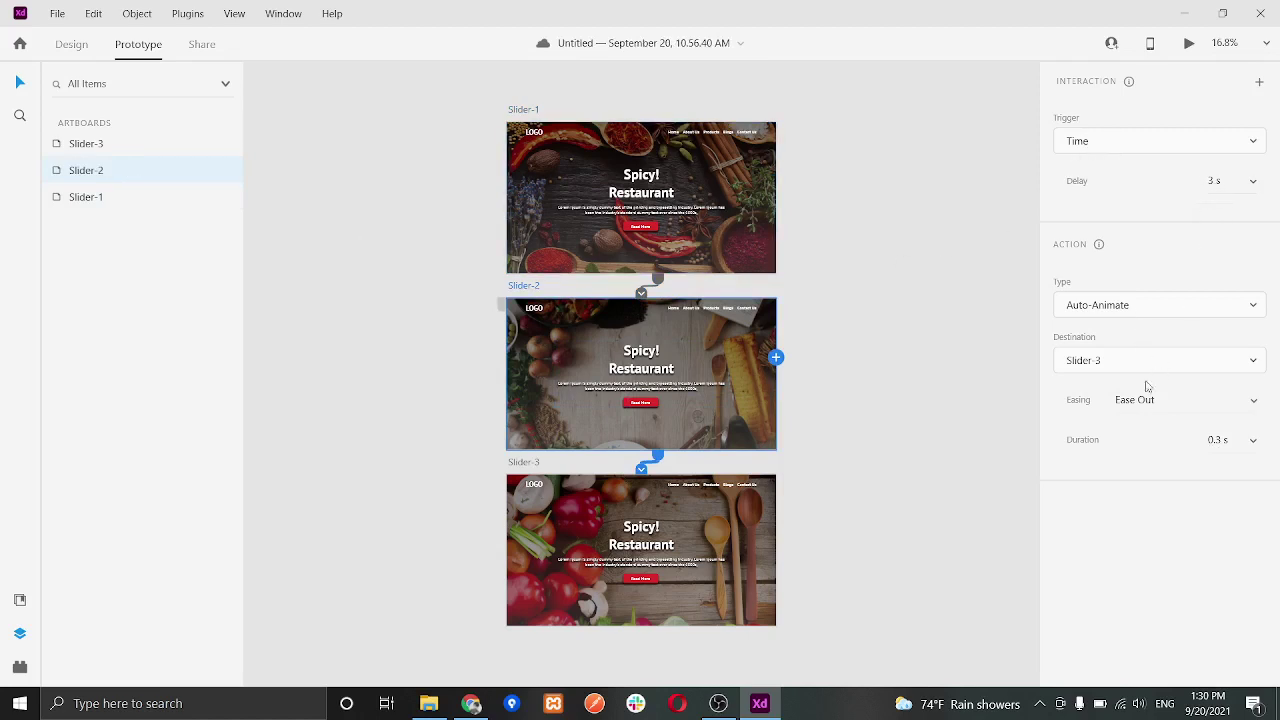
click(154, 142)
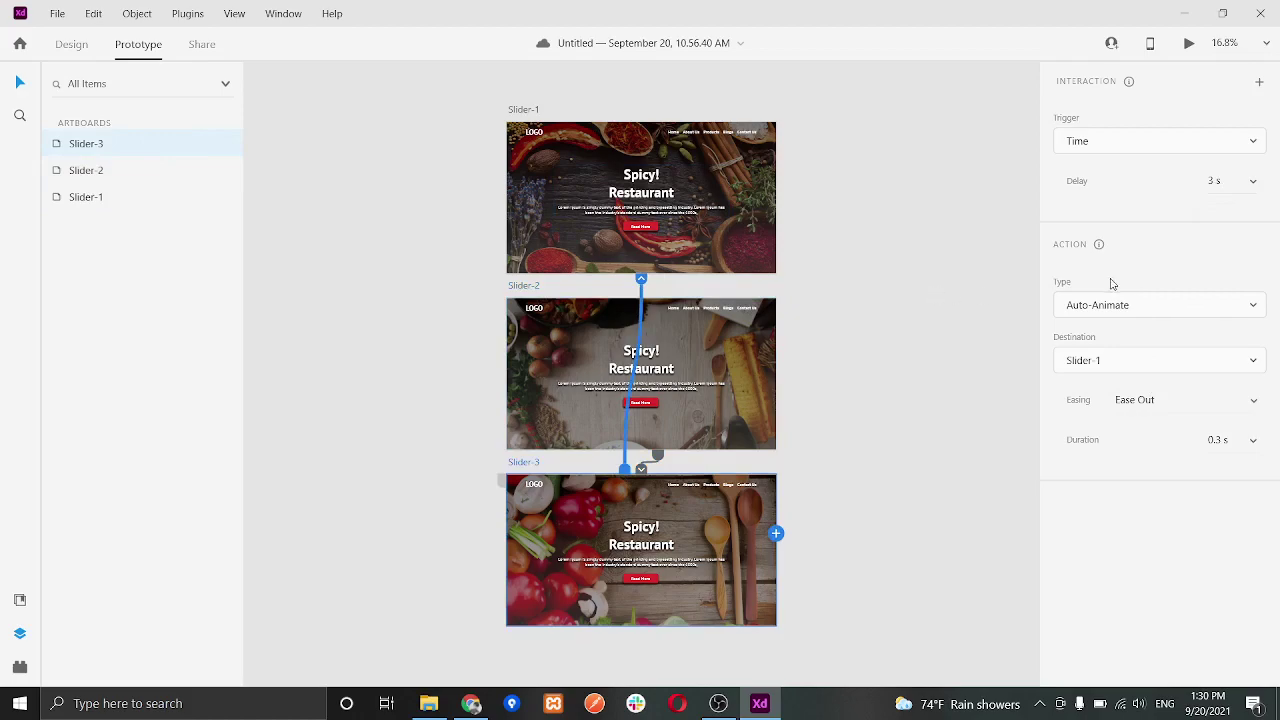
click(152, 197)
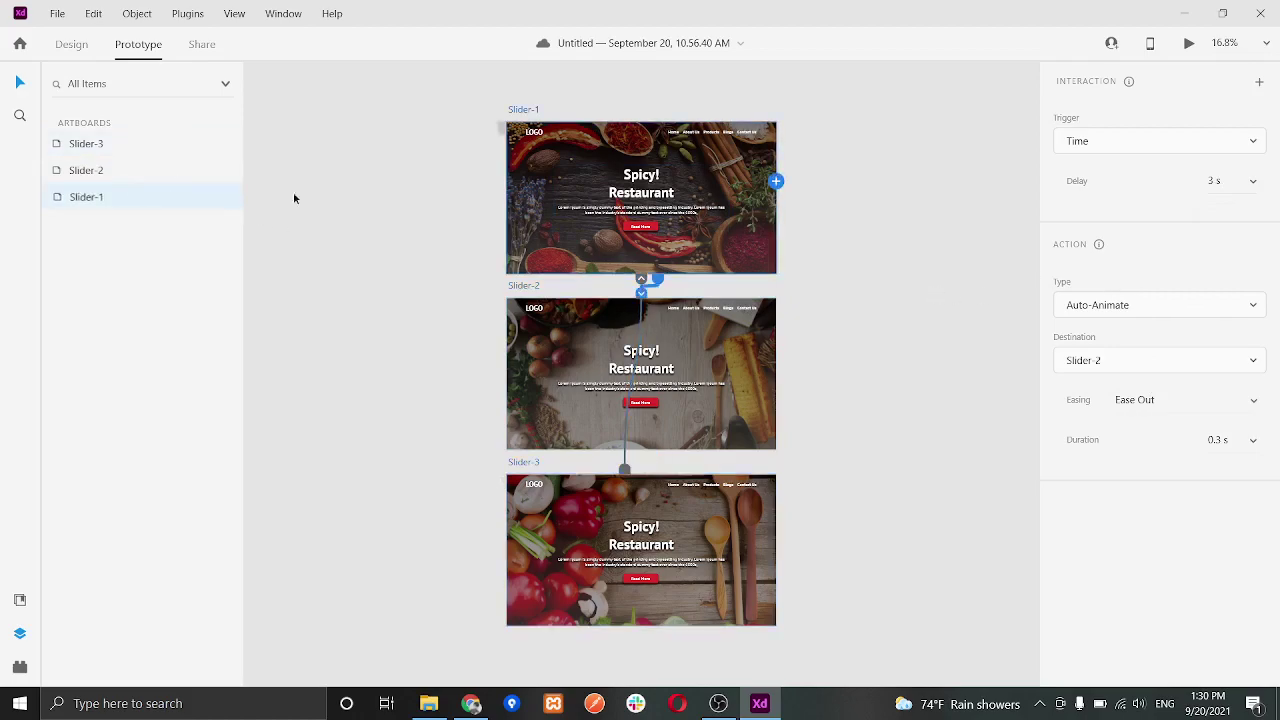
Step: Preview the prototype from Slider-1 in a maximized window, watch the timed slide transitions, and close the preview
click(1189, 44)
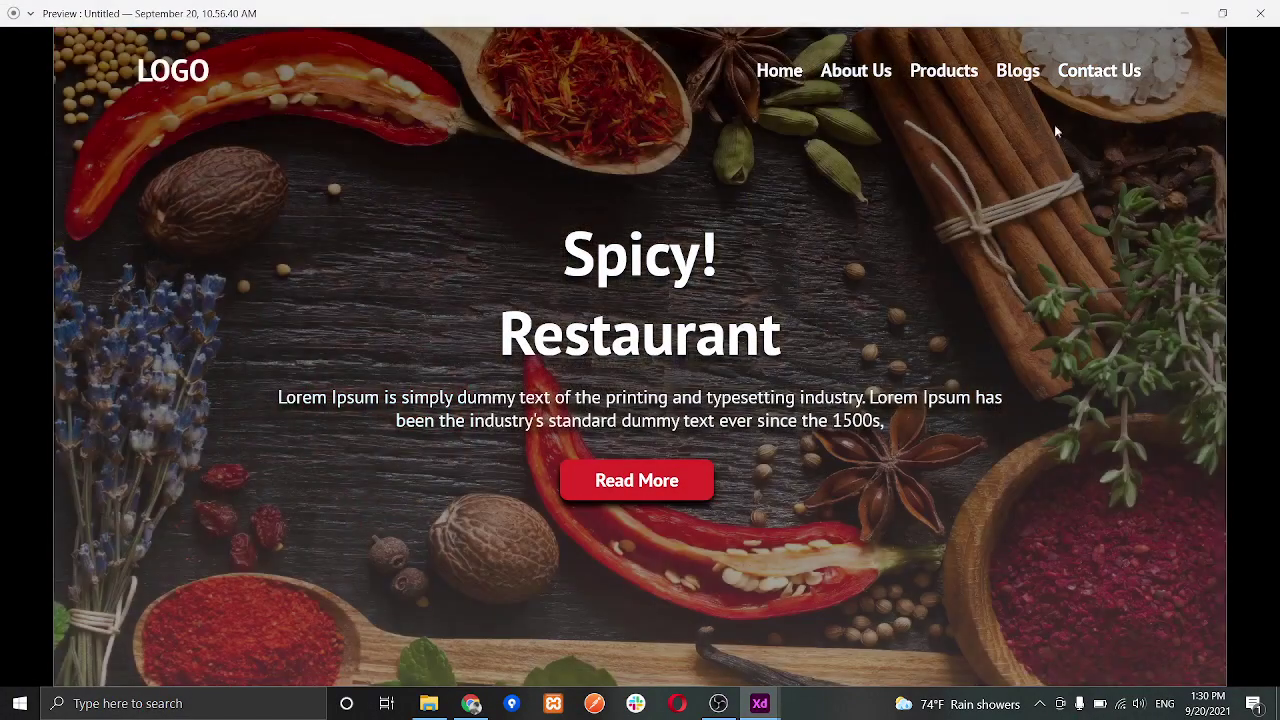
click(1260, 13)
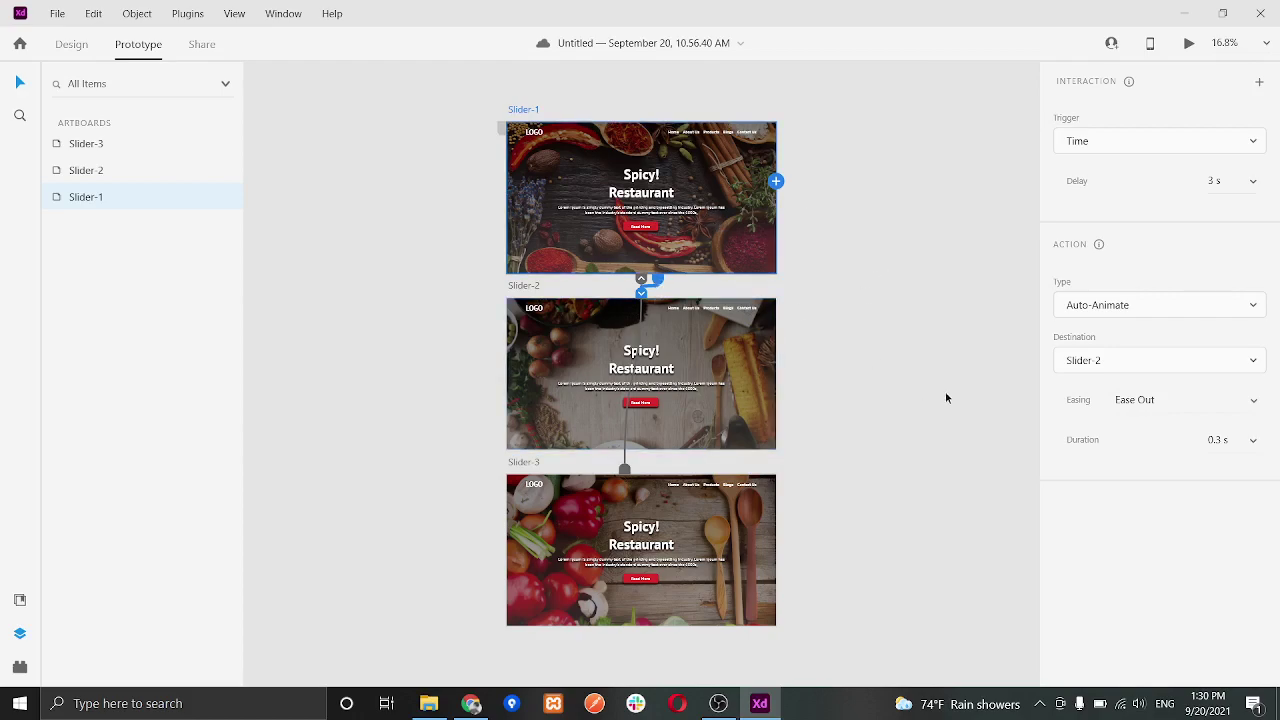
click(1188, 44)
click(1217, 40)
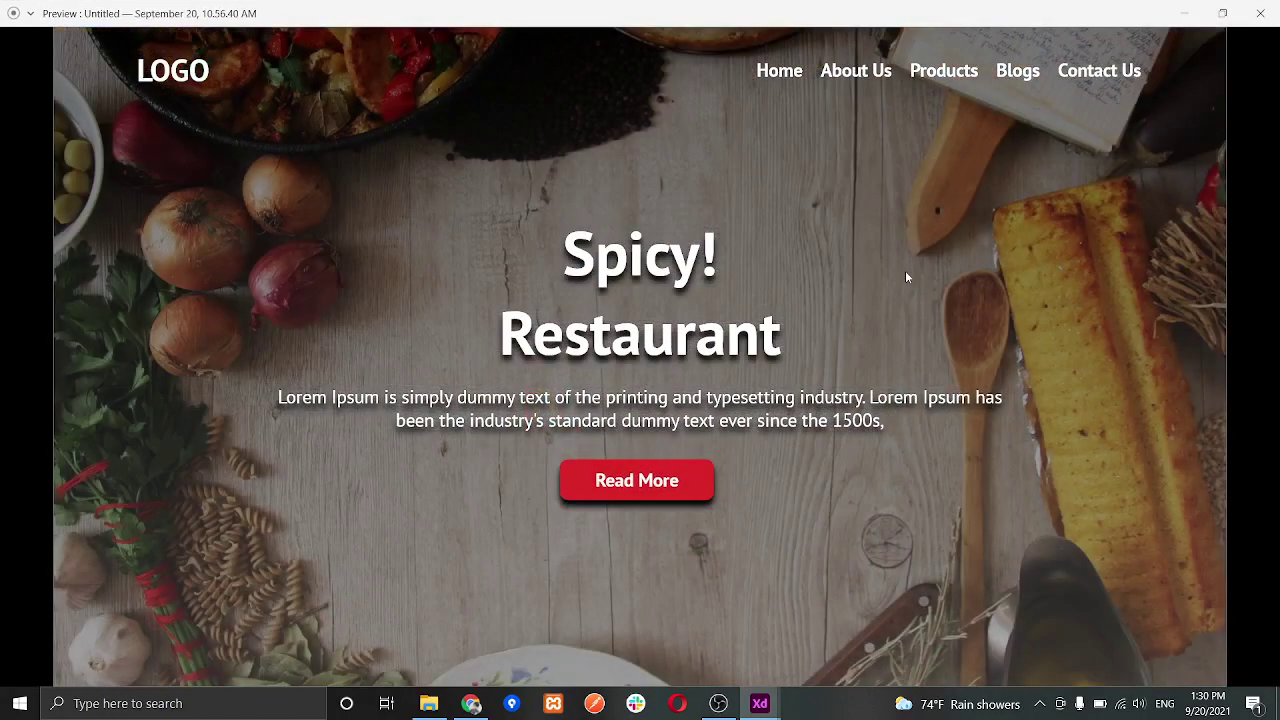
click(1260, 13)
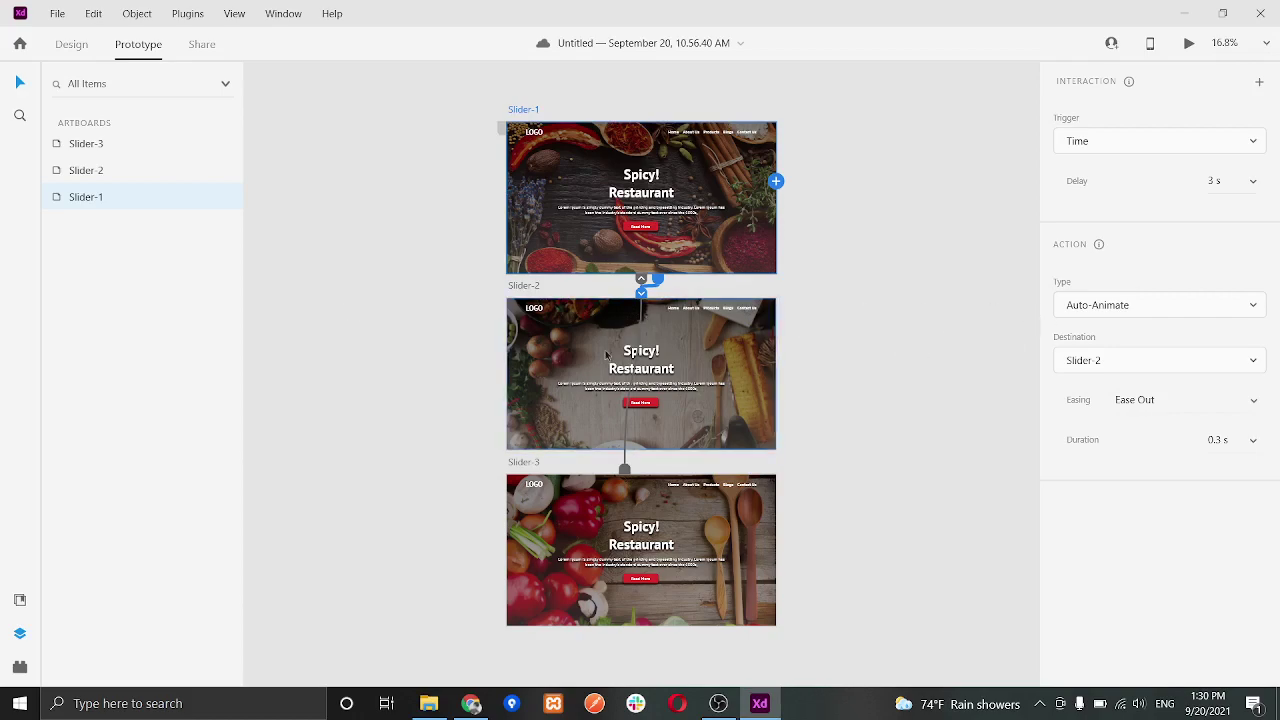
click(1188, 43)
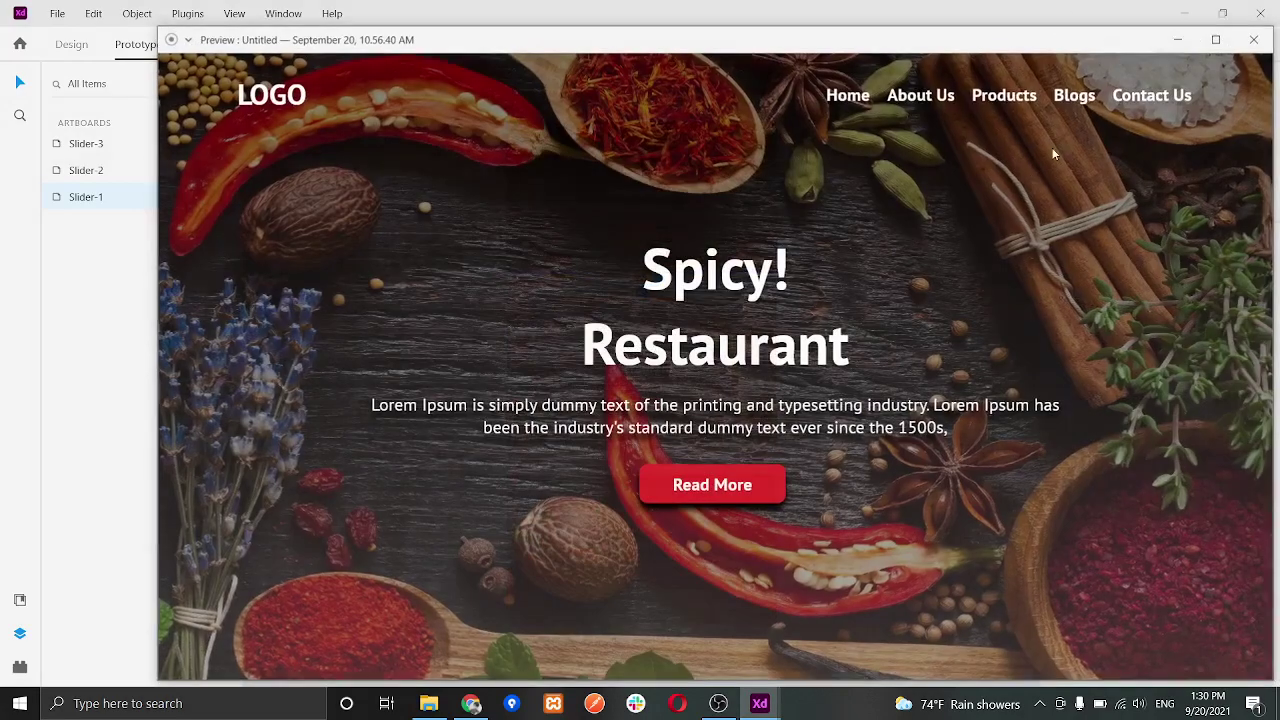
click(1215, 39)
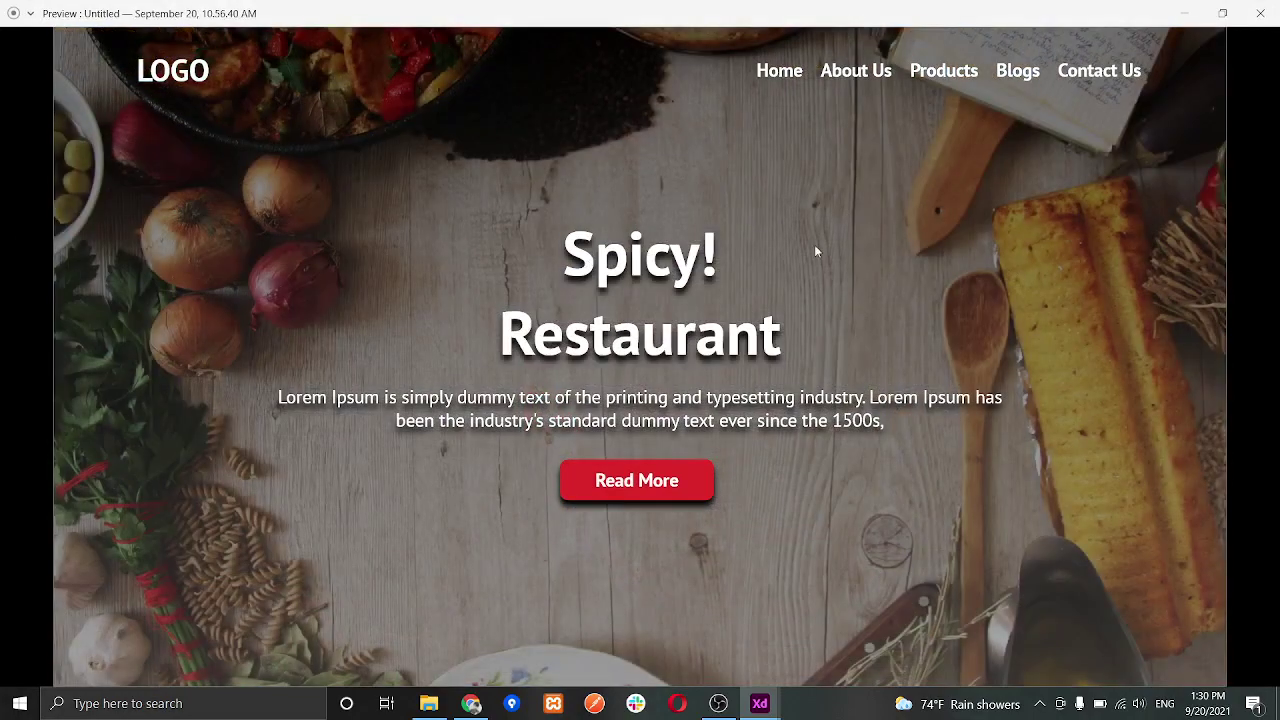
click(1260, 13)
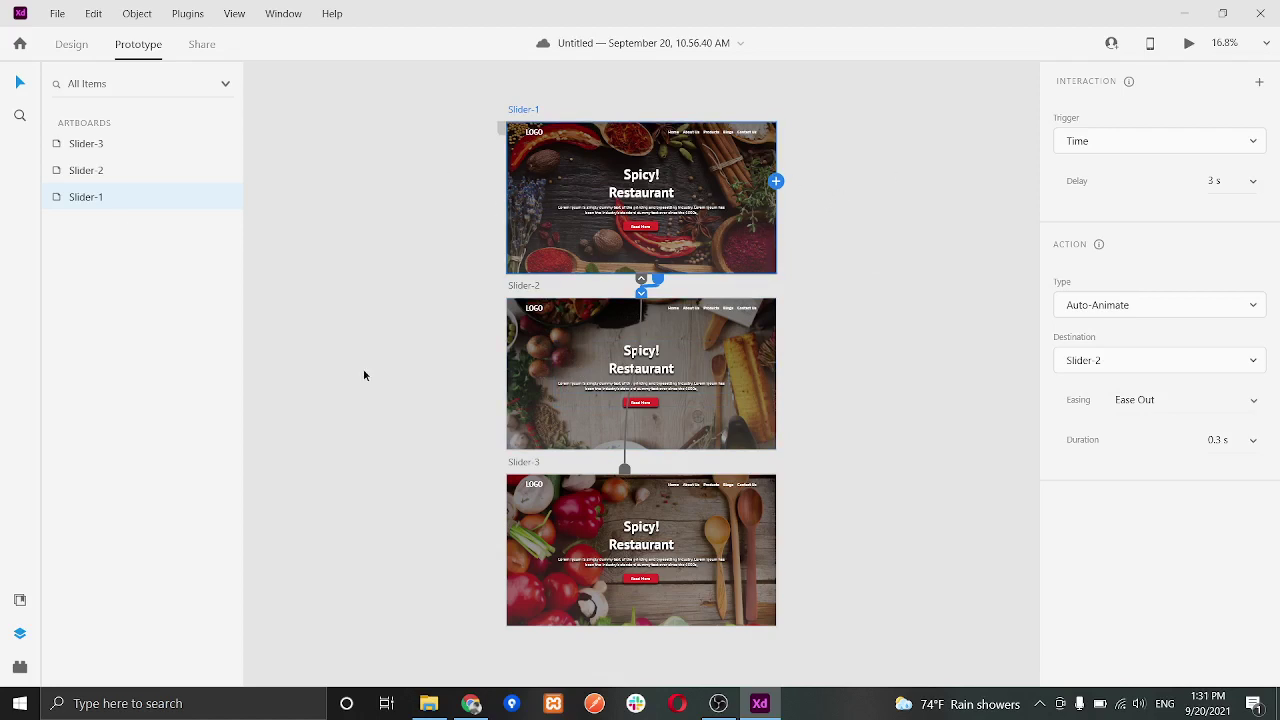
Step: Duplicate Slider-2's background image, move the copy onto Slider-1 at about X 820, Y 6, and order it directly beneath Rectangle 1
click(530, 354)
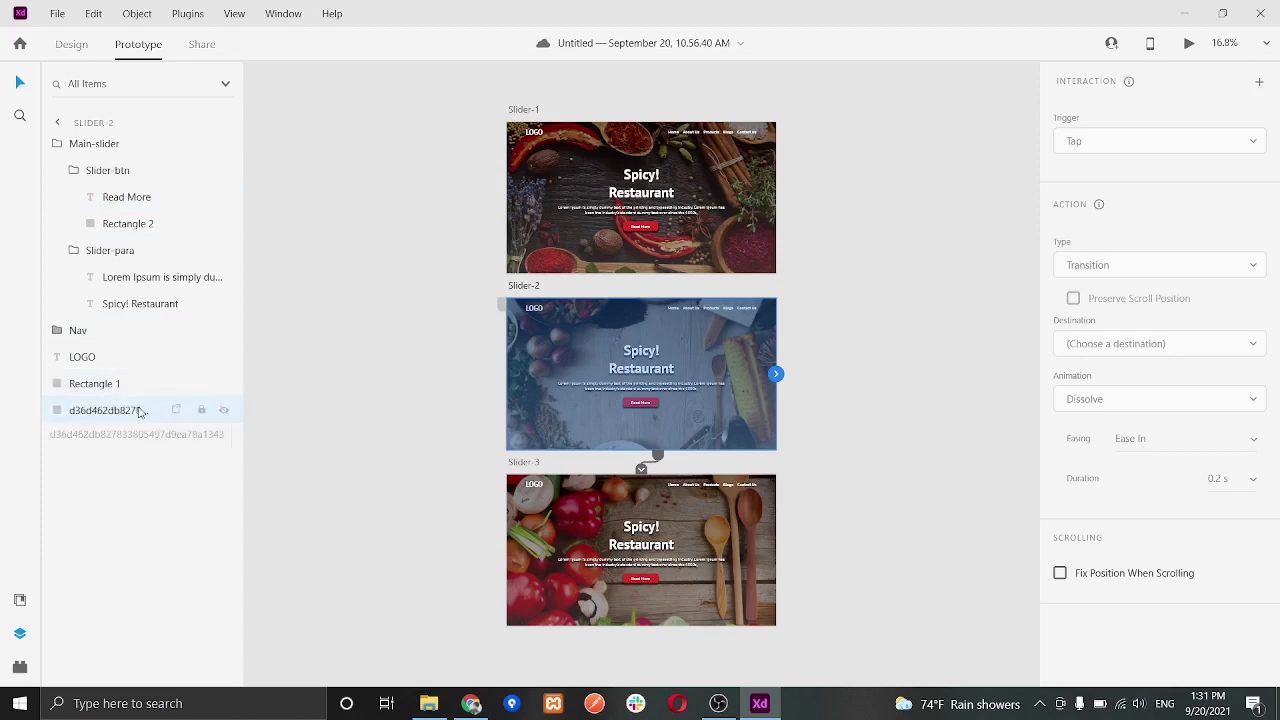
key(ctrl+v)
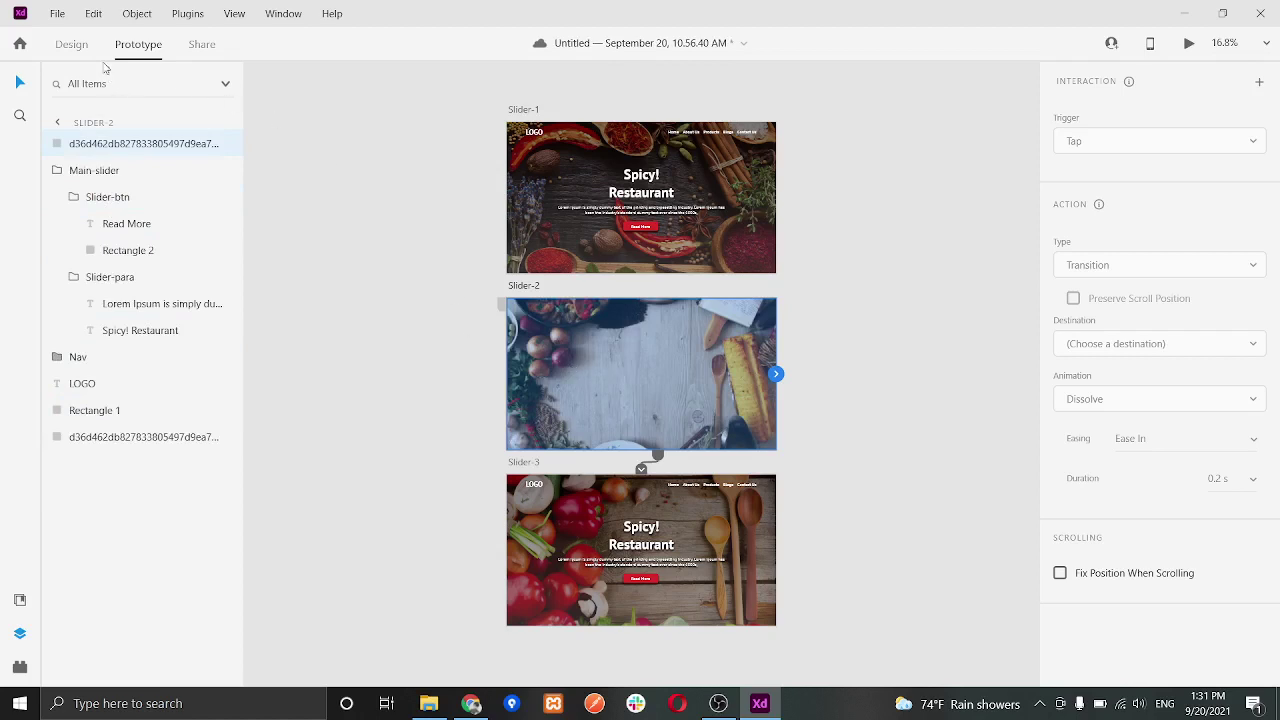
click(74, 44)
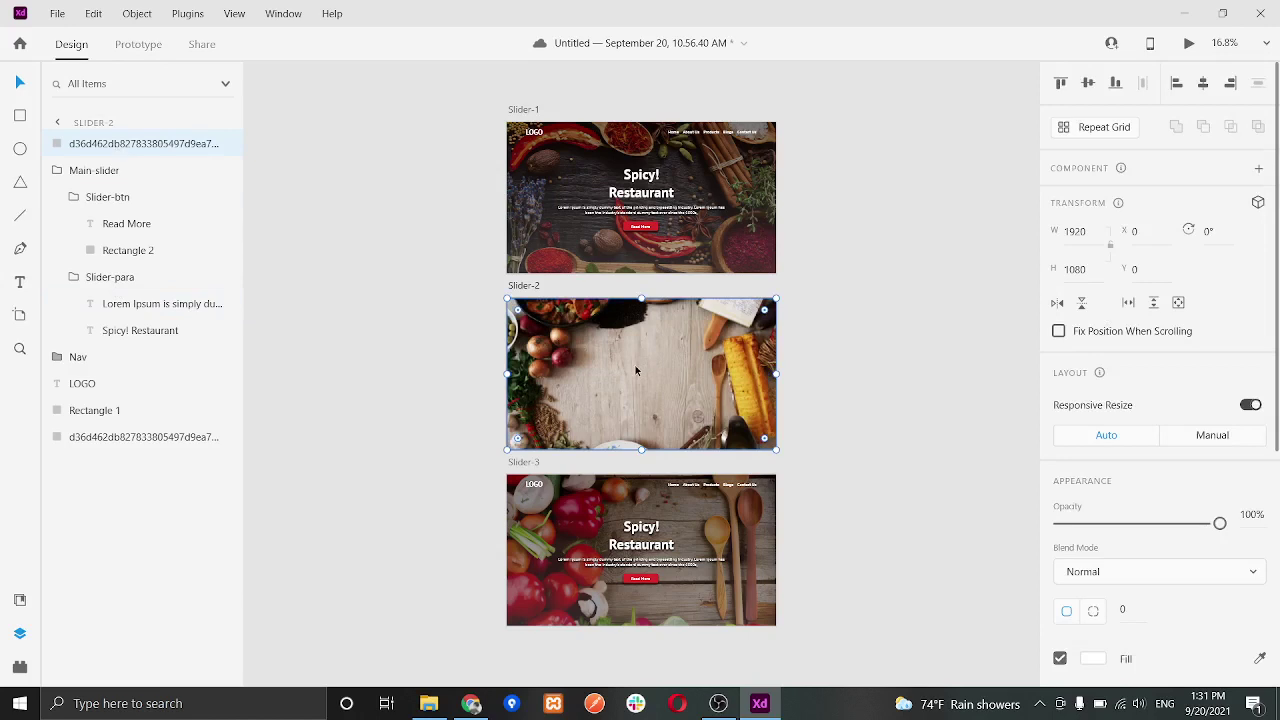
drag(636, 371, 752, 197)
drag(130, 145, 137, 430)
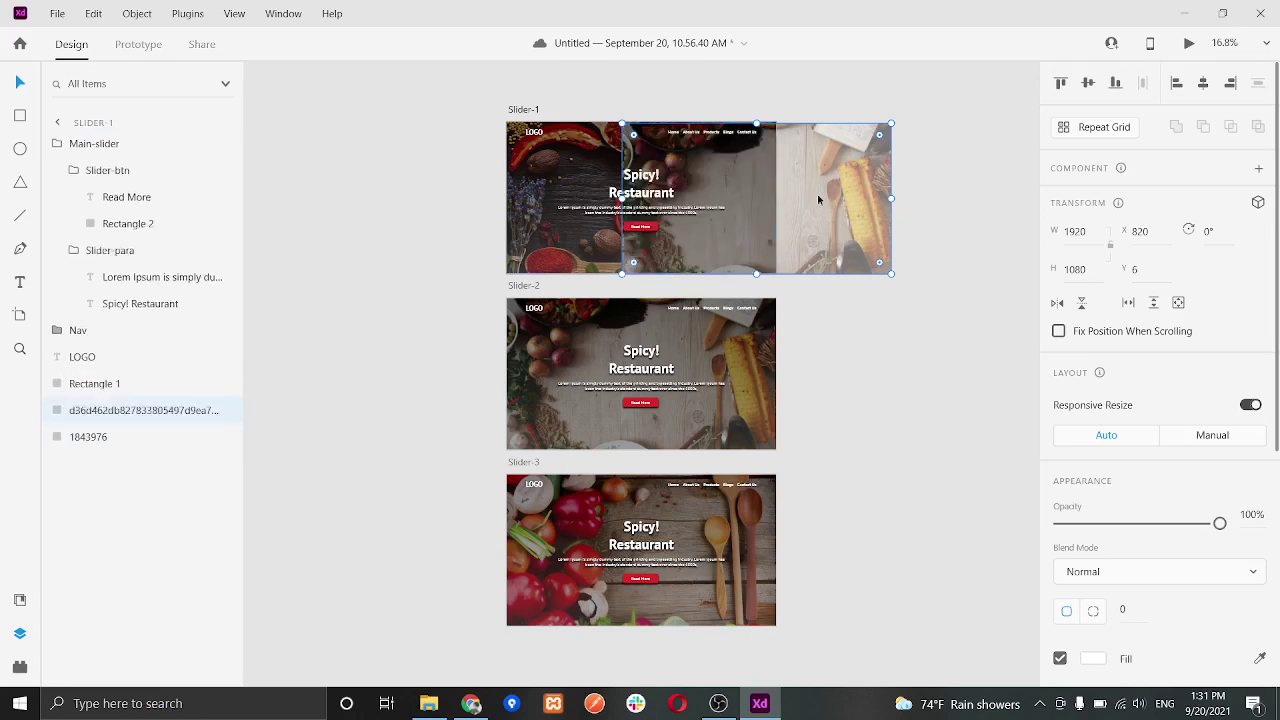
Step: Move the image copy on Slider-1 flush against the artboard's right edge, at X 1920, Y 0
drag(810, 198, 962, 196)
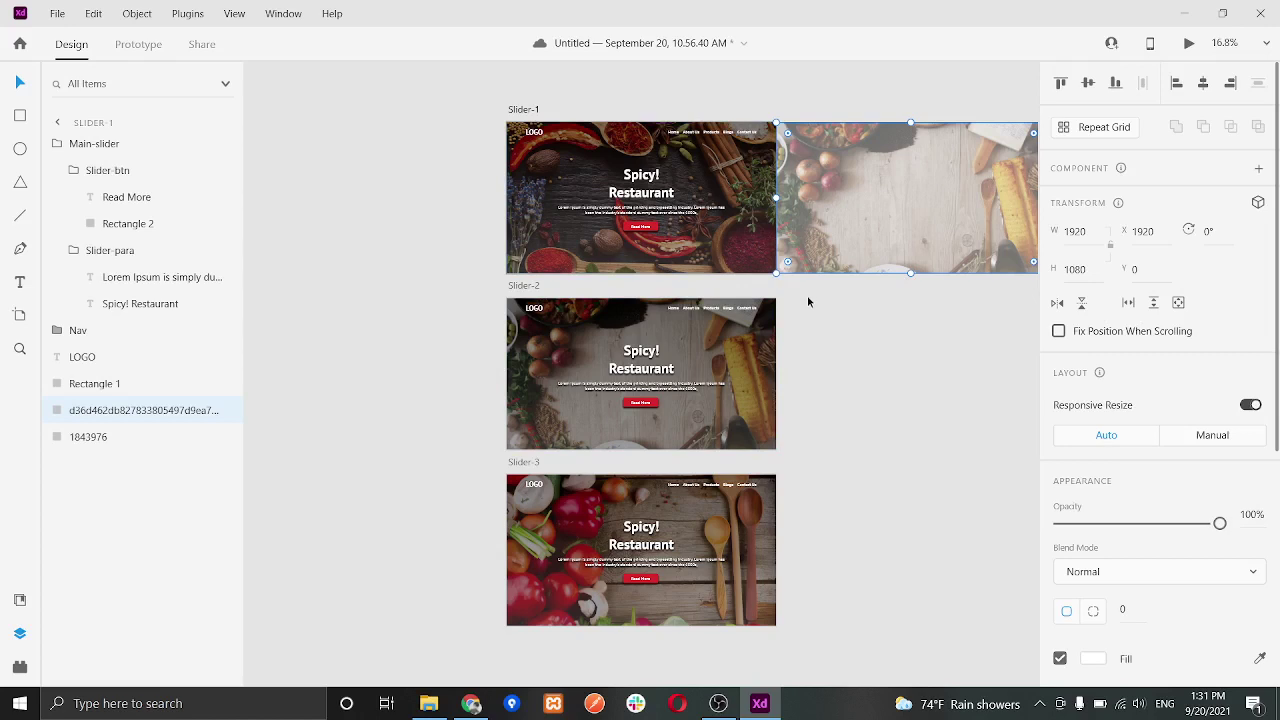
key(Delete)
click(737, 337)
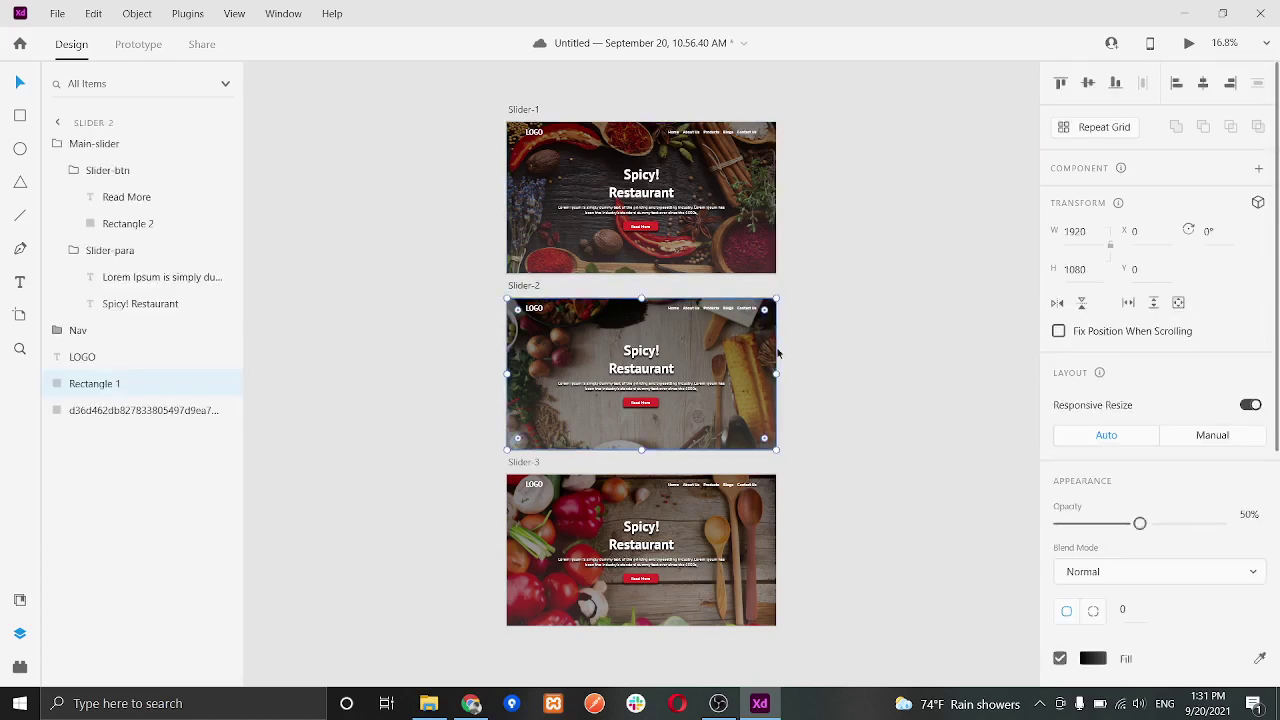
Step: Duplicate Slider-3's background image 271679, move the copy onto Slider-2 at about X 1549, Y 1, and order it directly beneath Rectangle 1
click(740, 513)
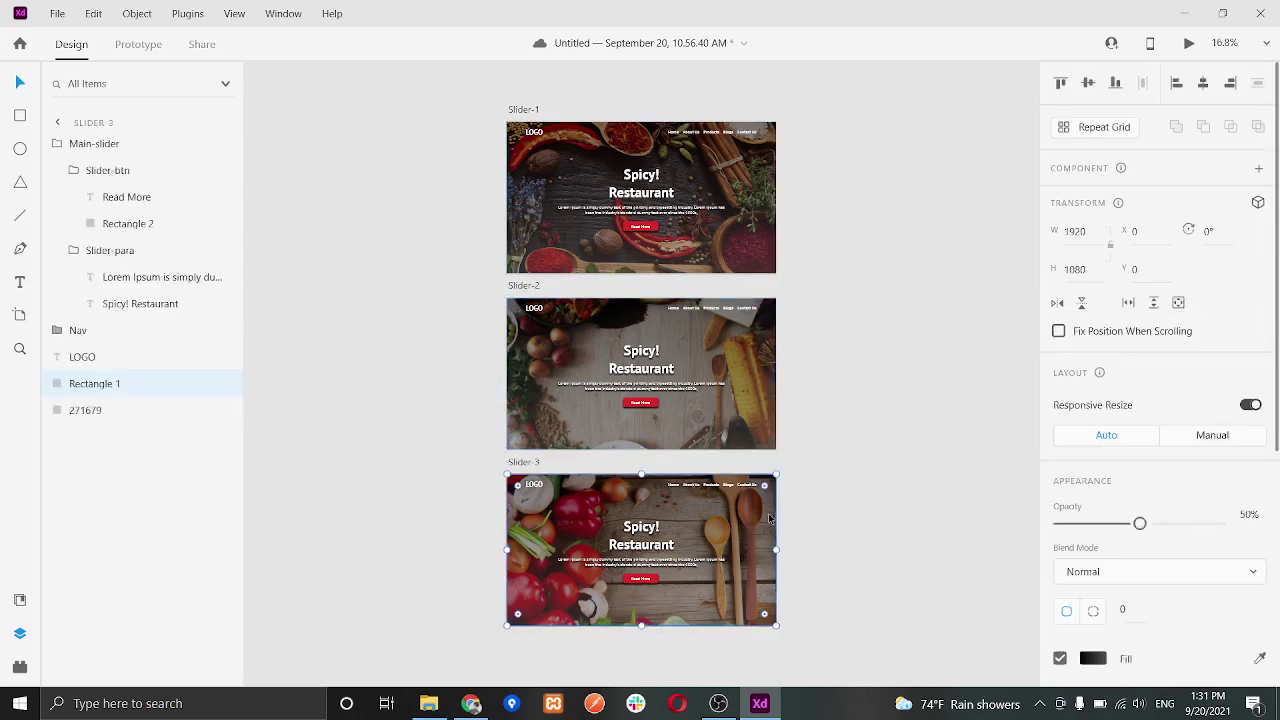
click(120, 409)
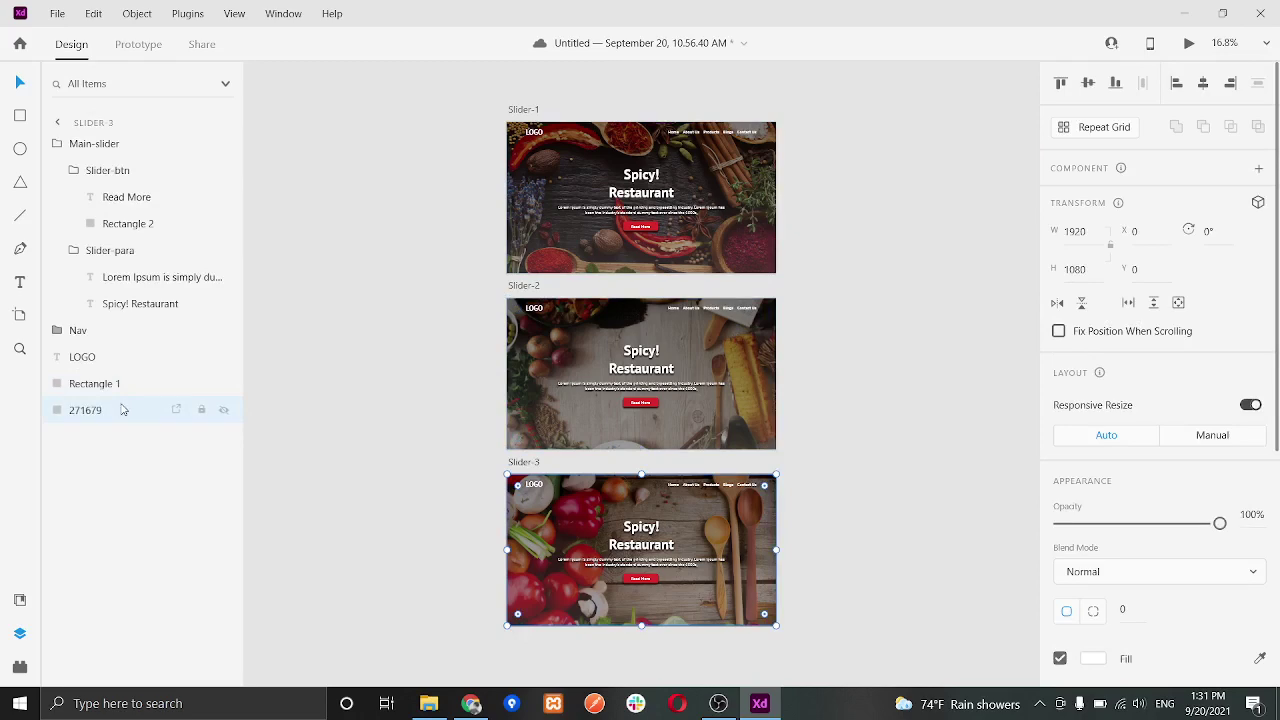
key(ctrl+shift+bracketright)
drag(701, 535, 873, 379)
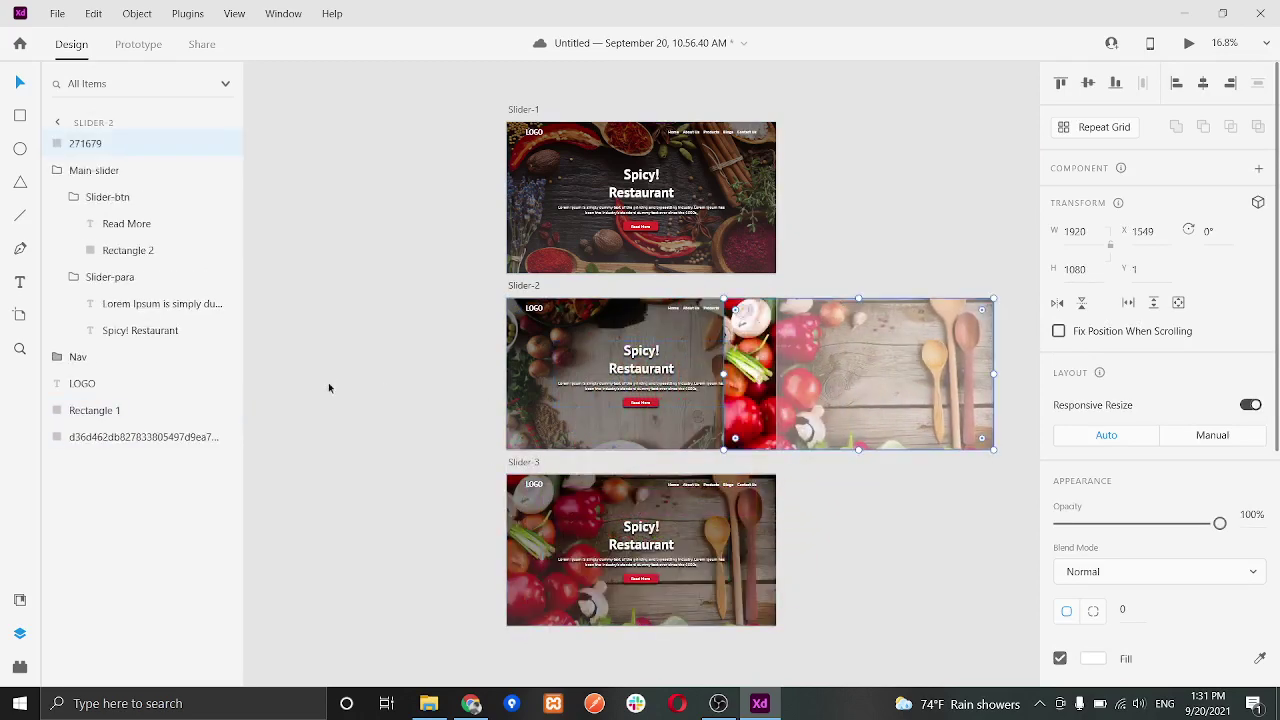
drag(147, 143, 143, 420)
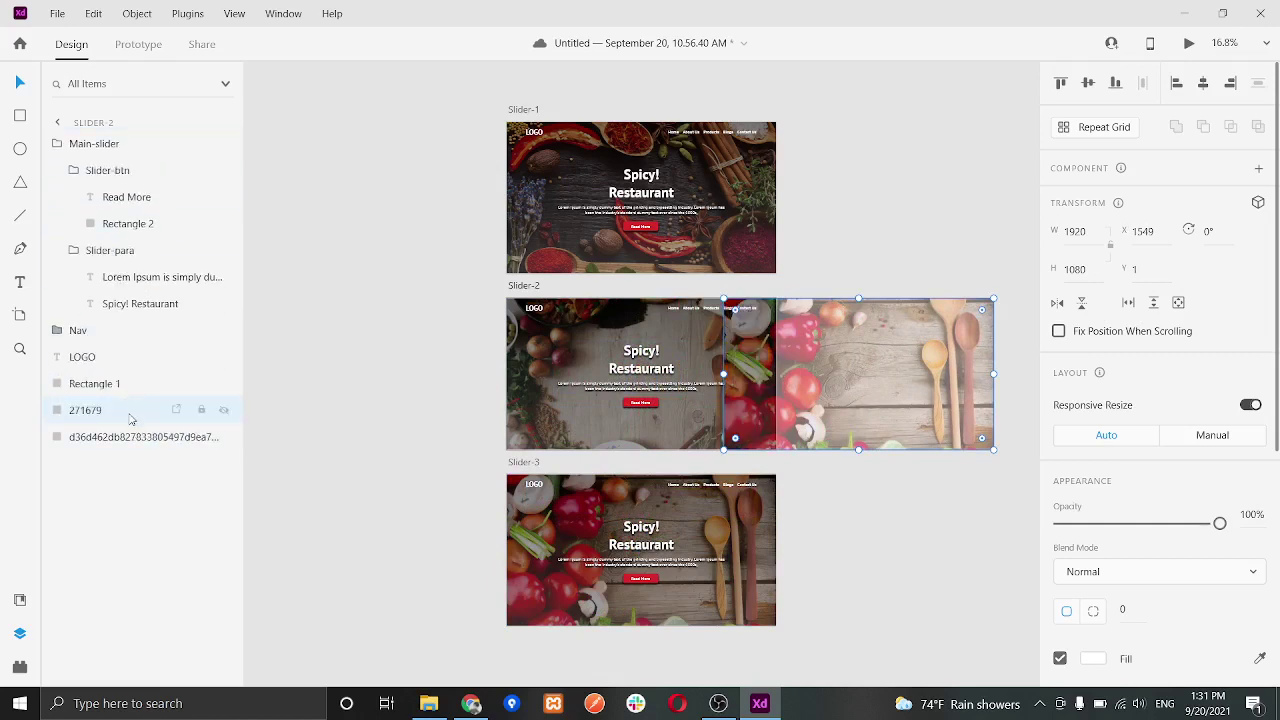
Step: Move the 271679 image copy on Slider-2 flush against the artboard's right edge, at X 1920, Y 0
mouse_move(751, 374)
mouse_down()
mouse_move(773, 374)
mouse_move(754, 361)
mouse_up()
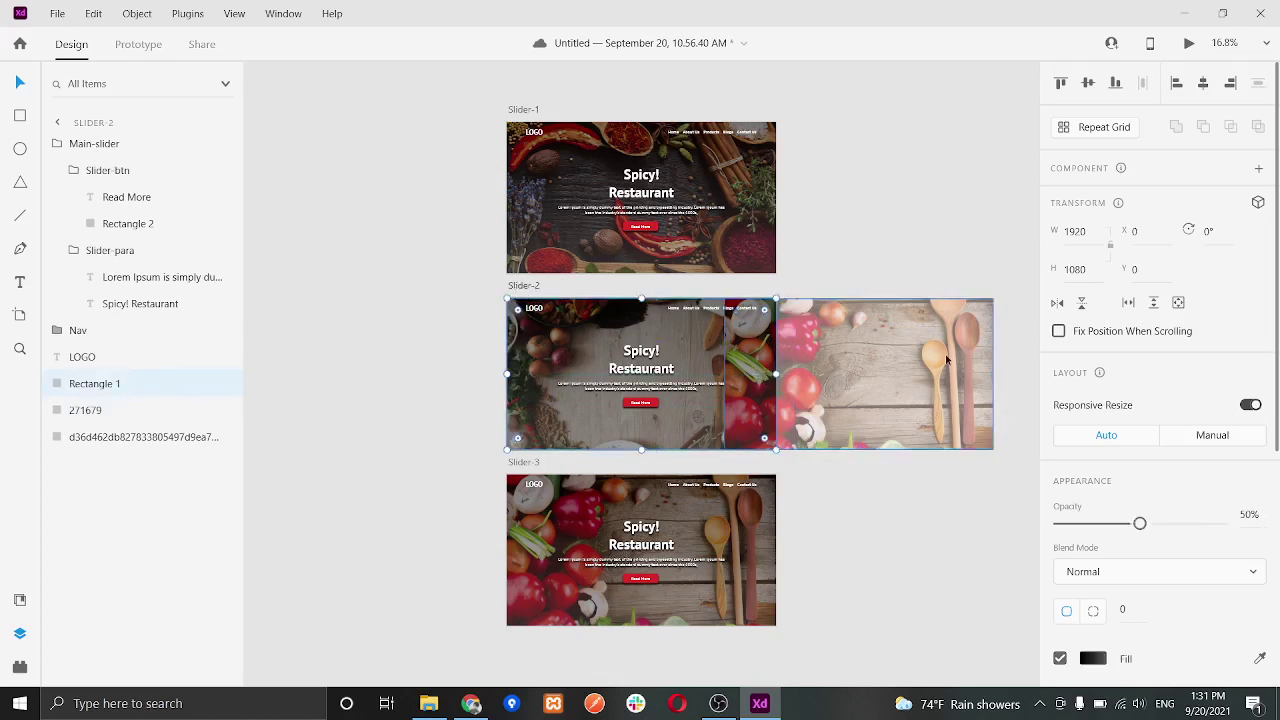
click(901, 365)
drag(888, 363, 938, 363)
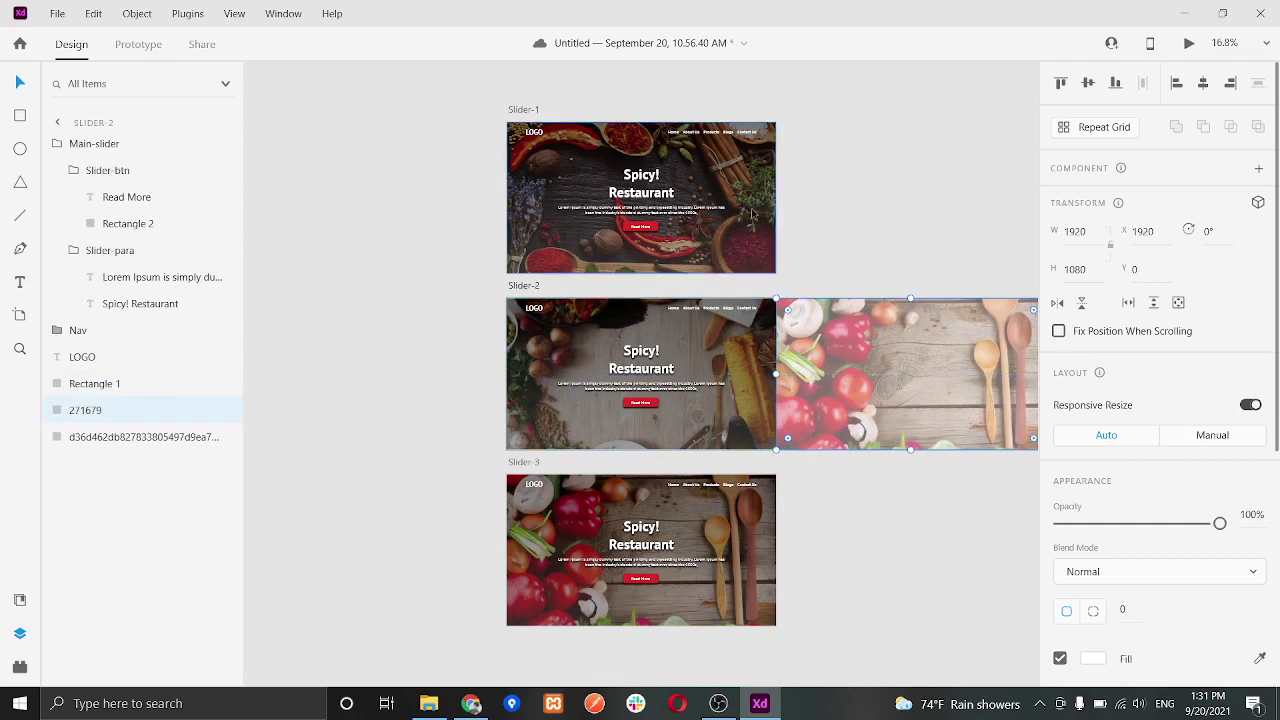
Step: Duplicate Slider-1's background image 1843976, move the copy onto Slider-3 at about X 1530, Y 8, and order it directly beneath Rectangle 1
click(749, 527)
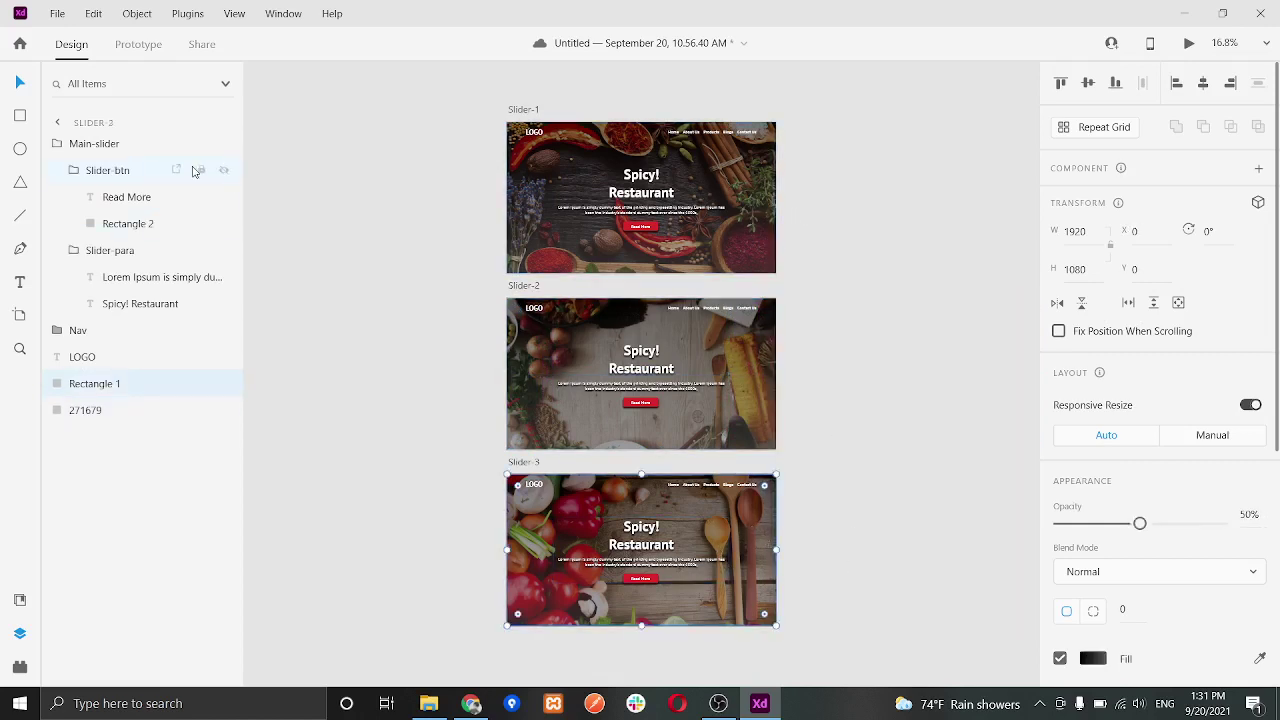
click(592, 178)
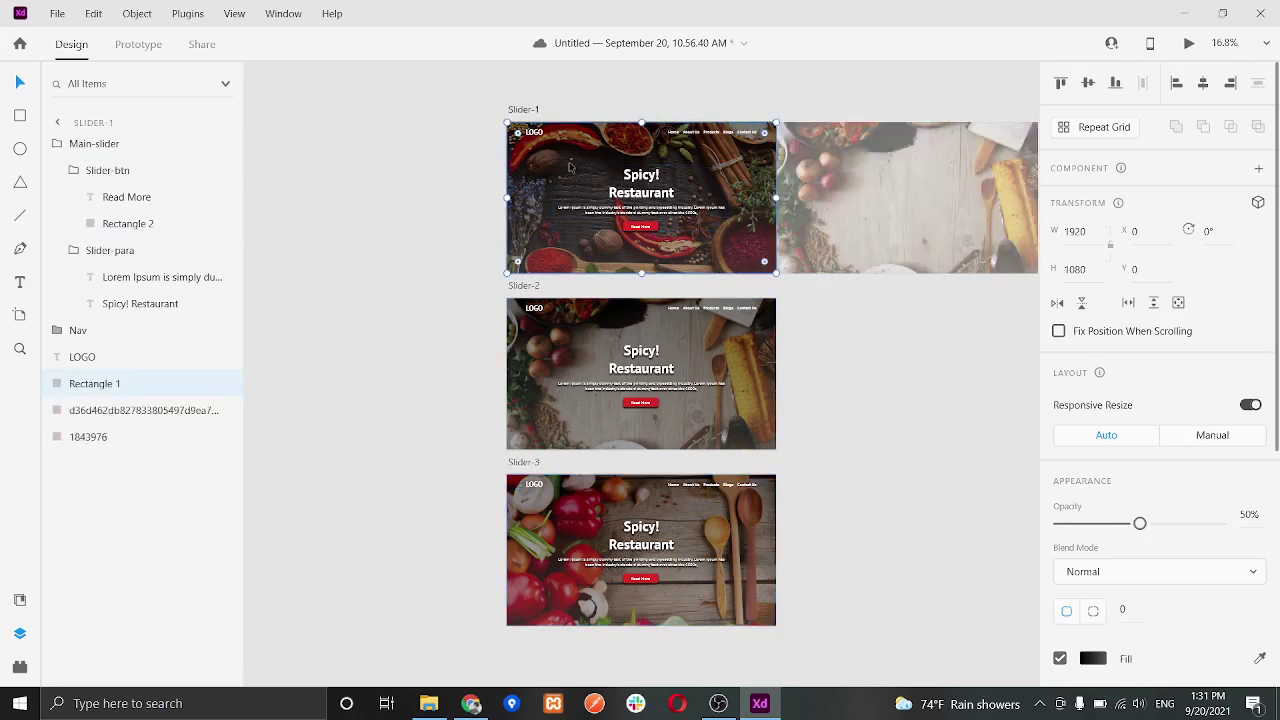
click(141, 436)
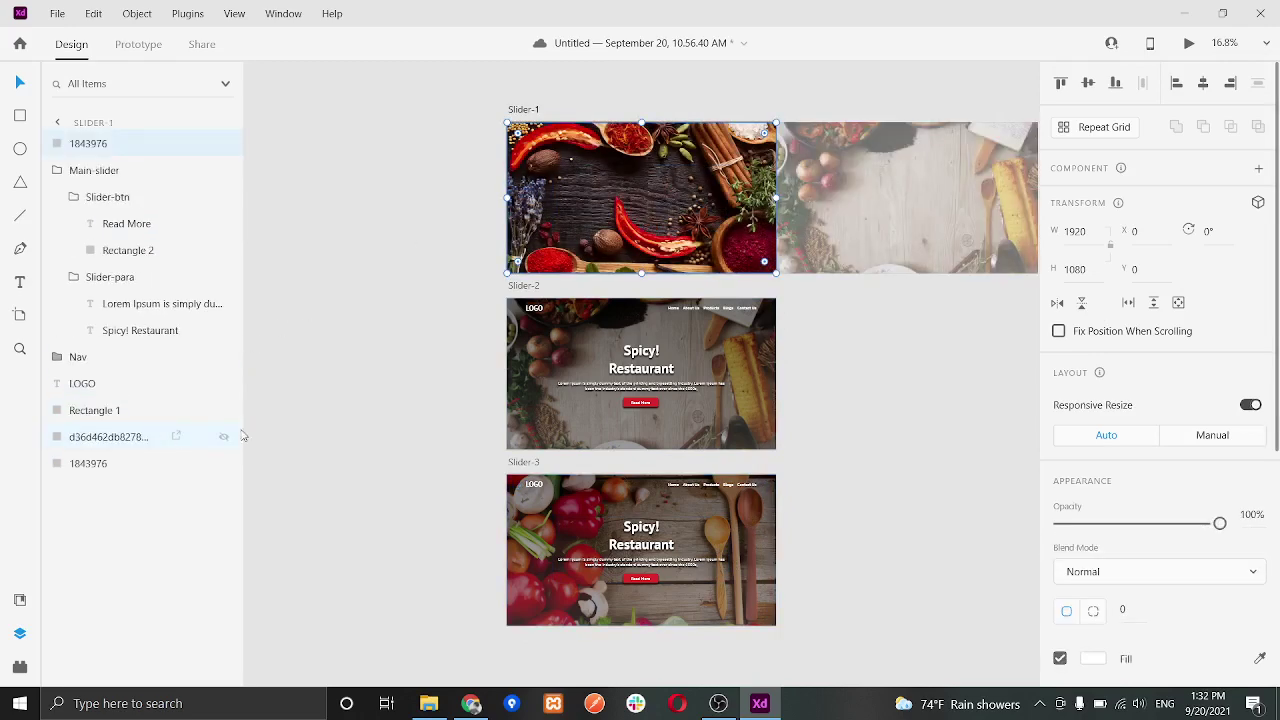
drag(620, 186, 833, 535)
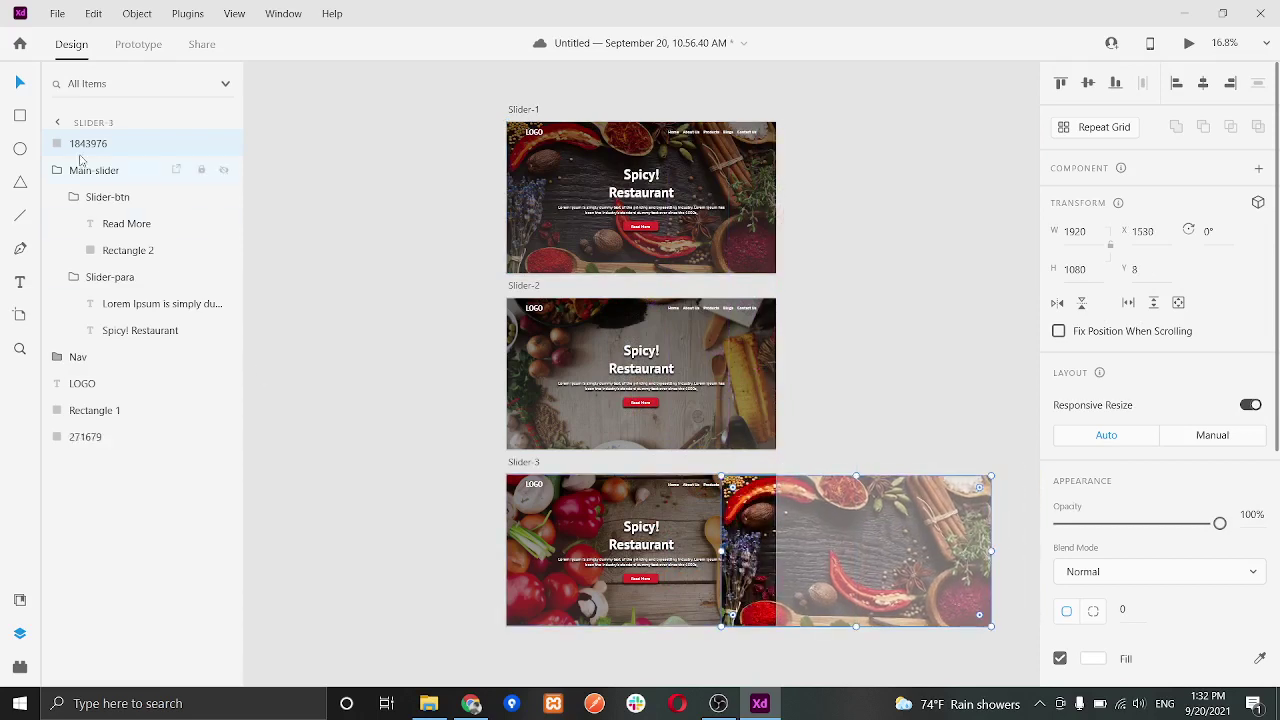
drag(114, 143, 111, 423)
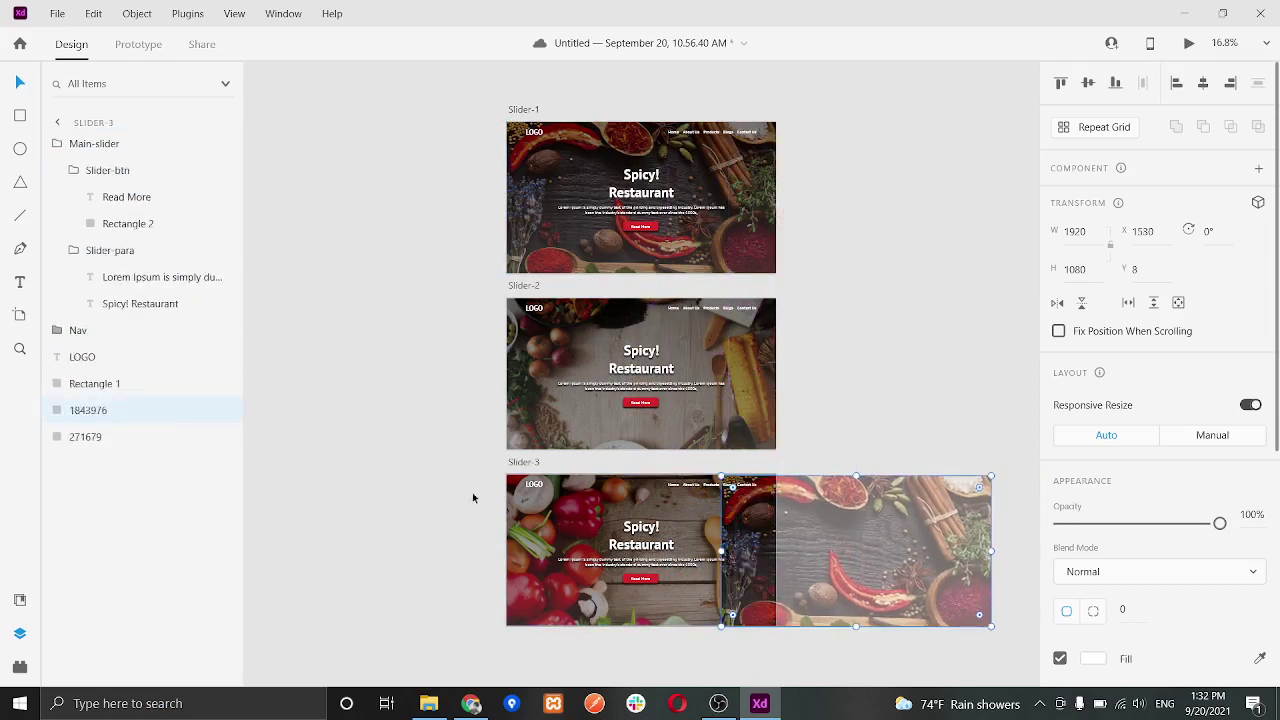
Step: Move the 1843976 image copy on Slider-3 flush against the artboard's right edge, at X 1920, Y 0, and deselect it
drag(799, 518, 855, 517)
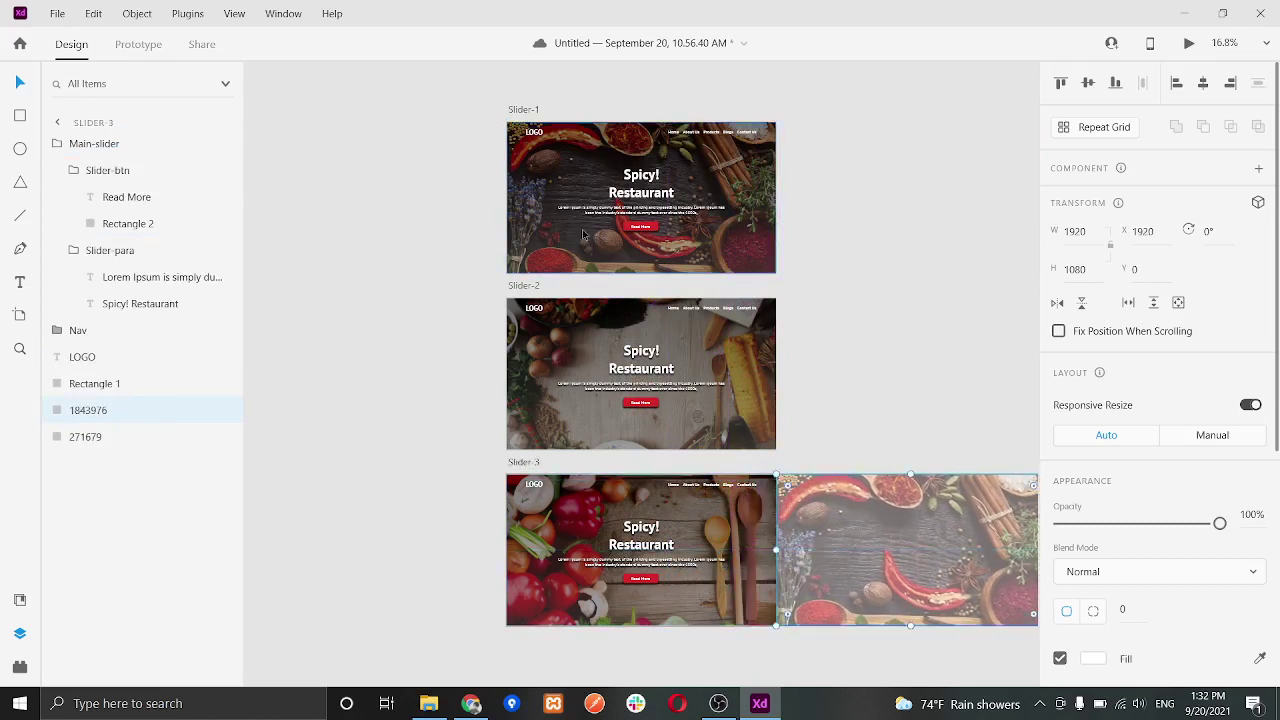
click(495, 226)
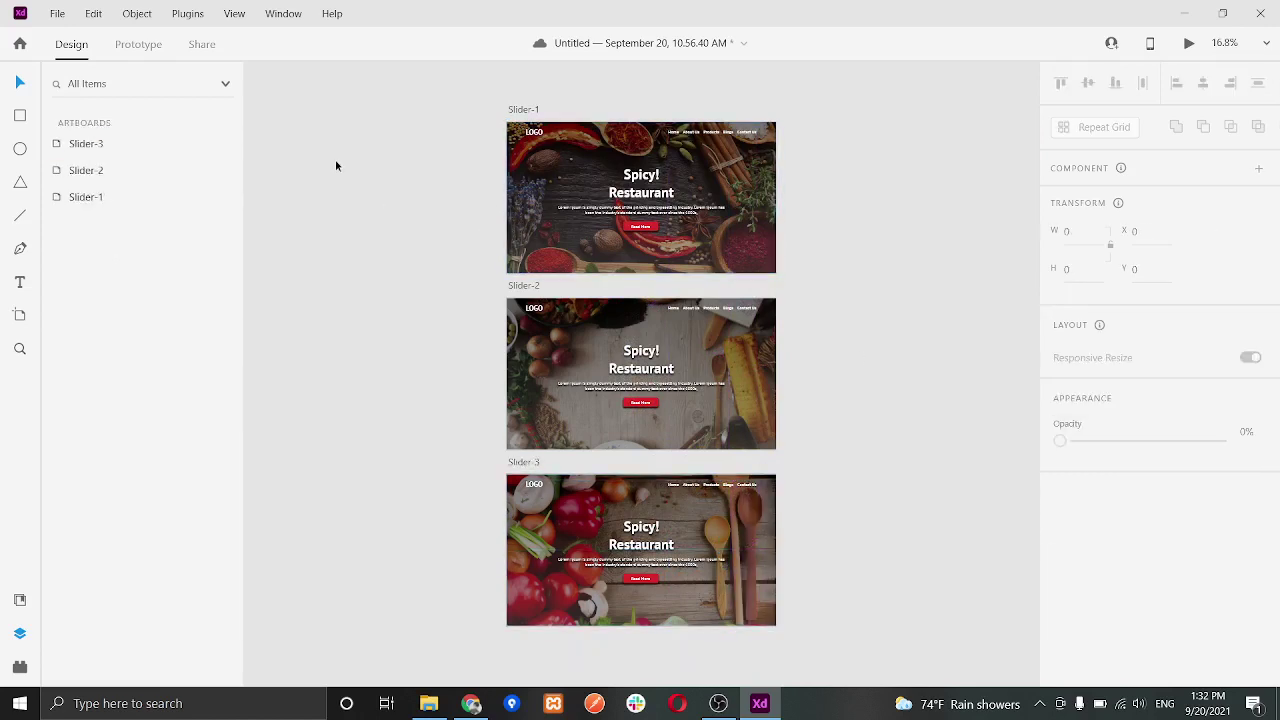
Step: Preview the prototype from Slider-1 in a maximized window and watch the background images slide between the artboards
click(149, 50)
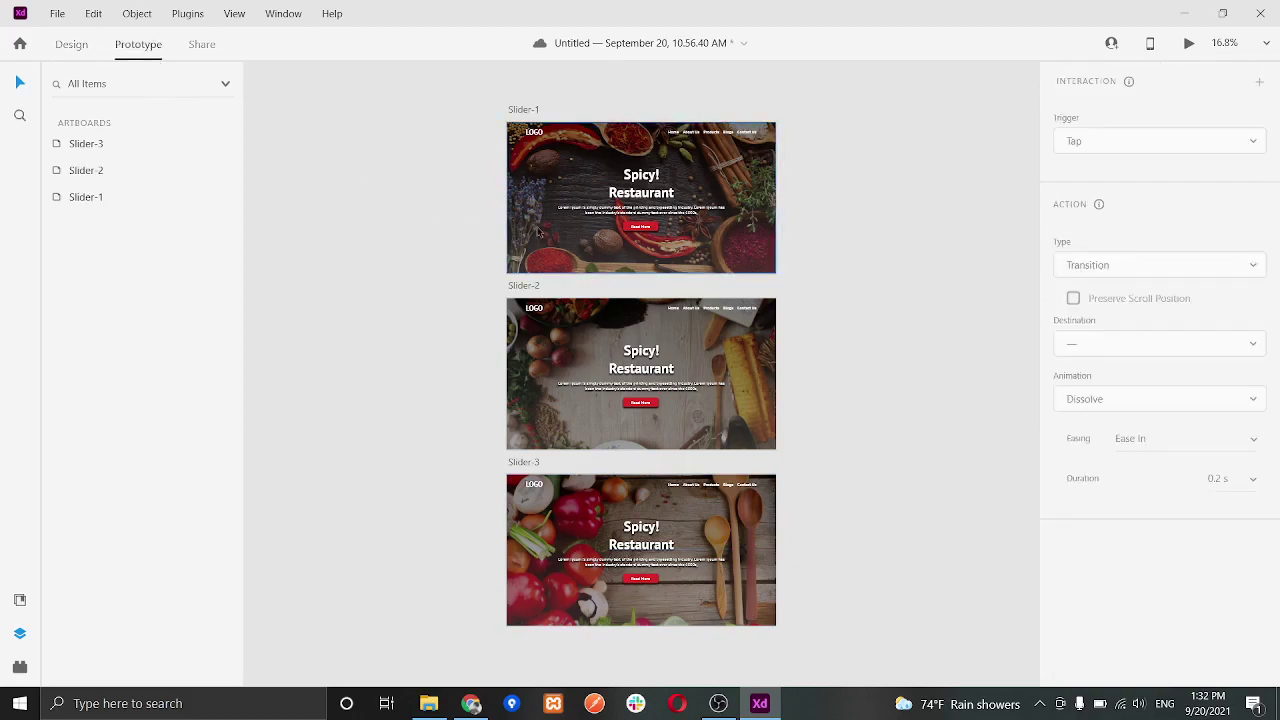
click(93, 197)
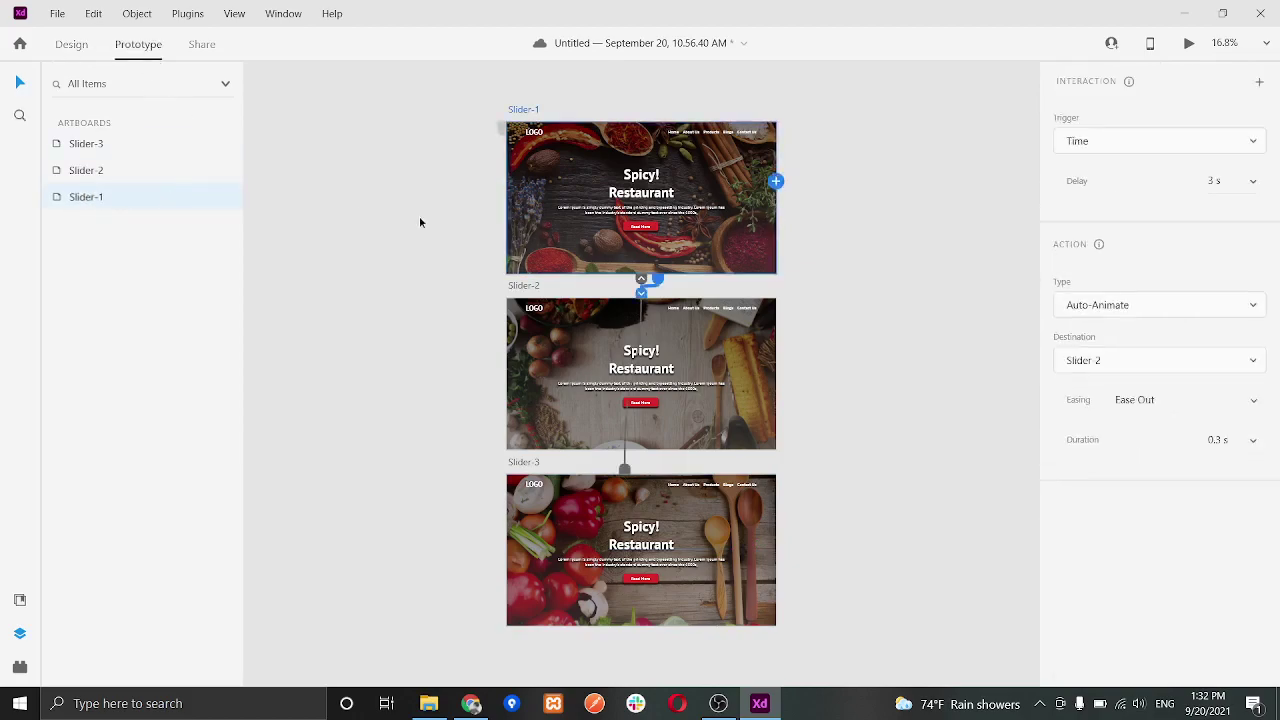
click(1188, 45)
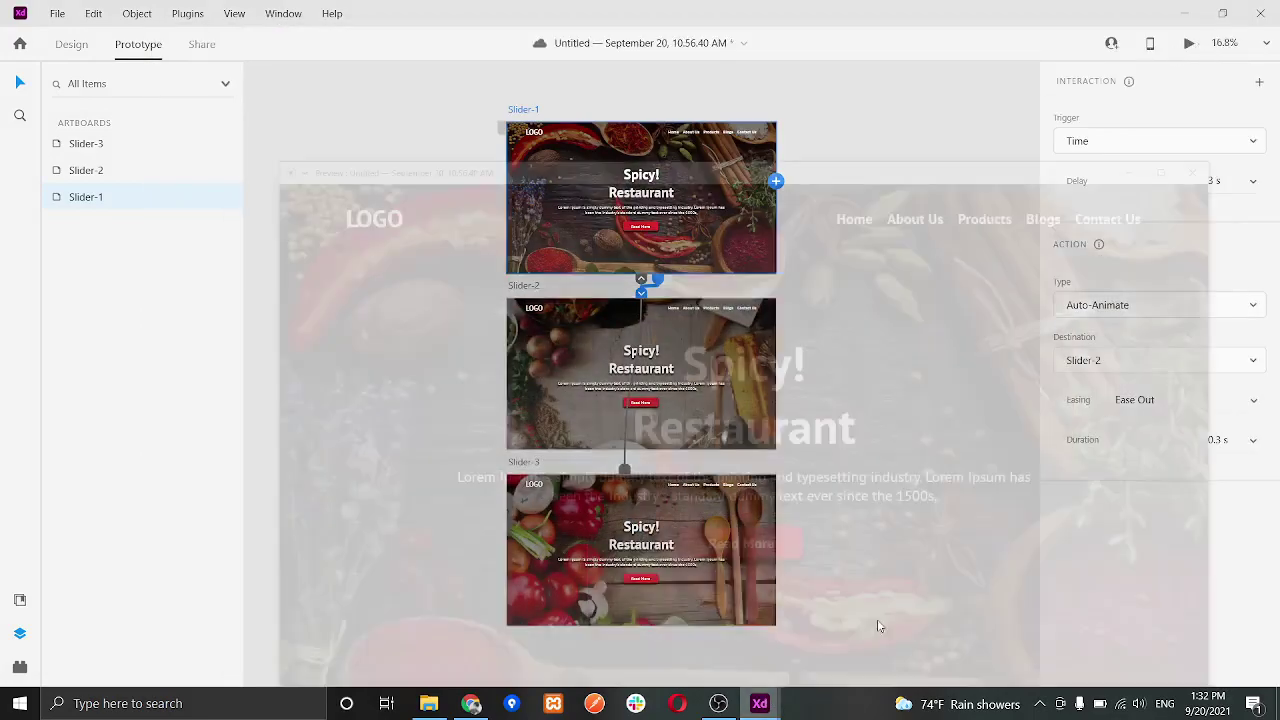
click(860, 615)
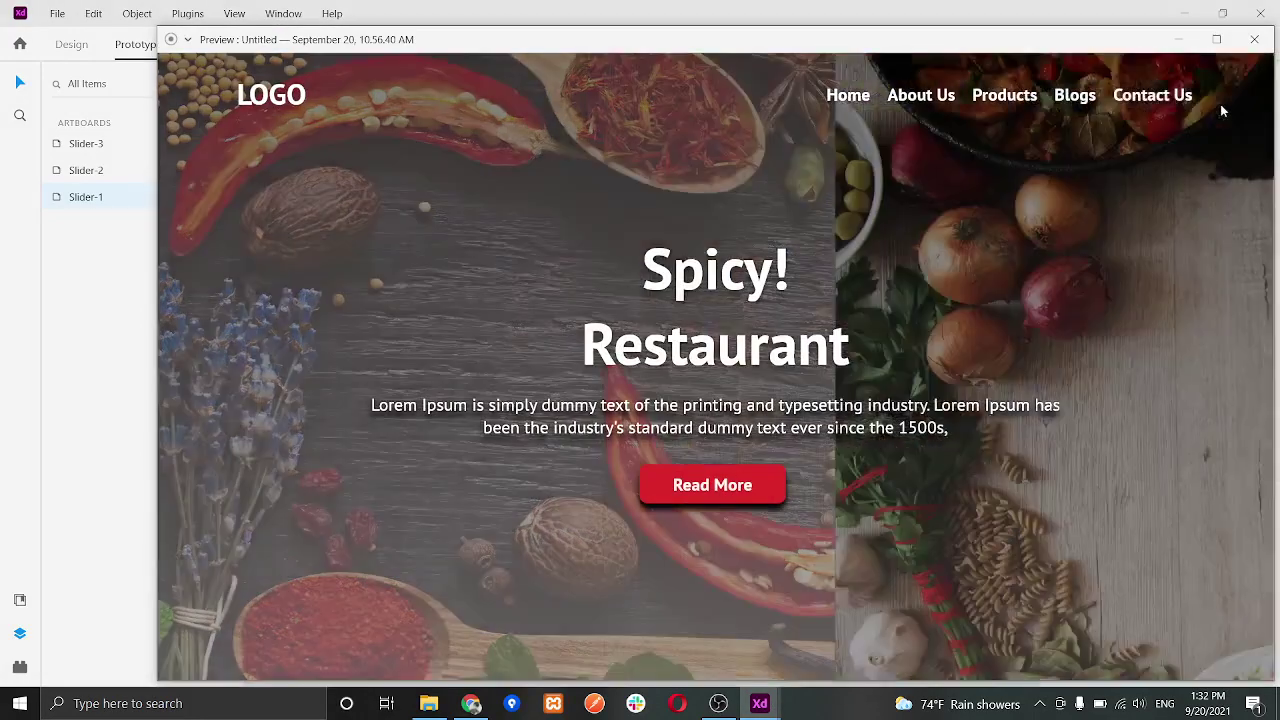
click(1219, 41)
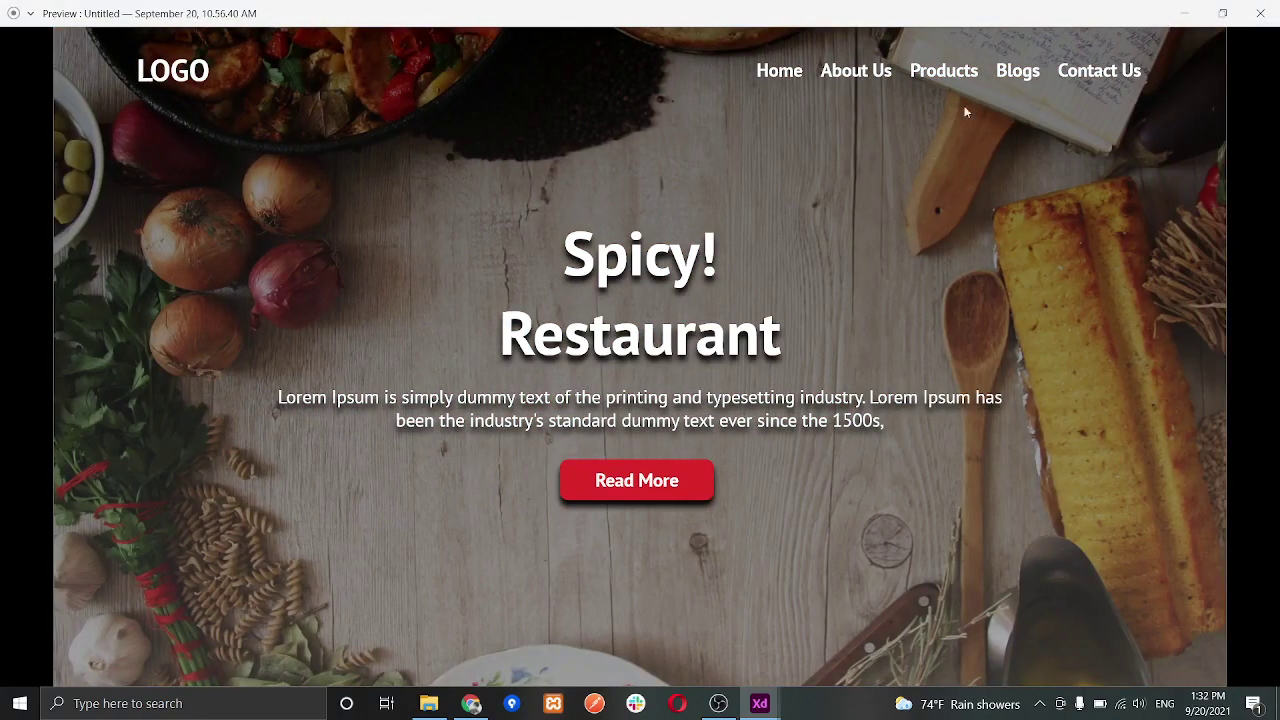
click(718, 703)
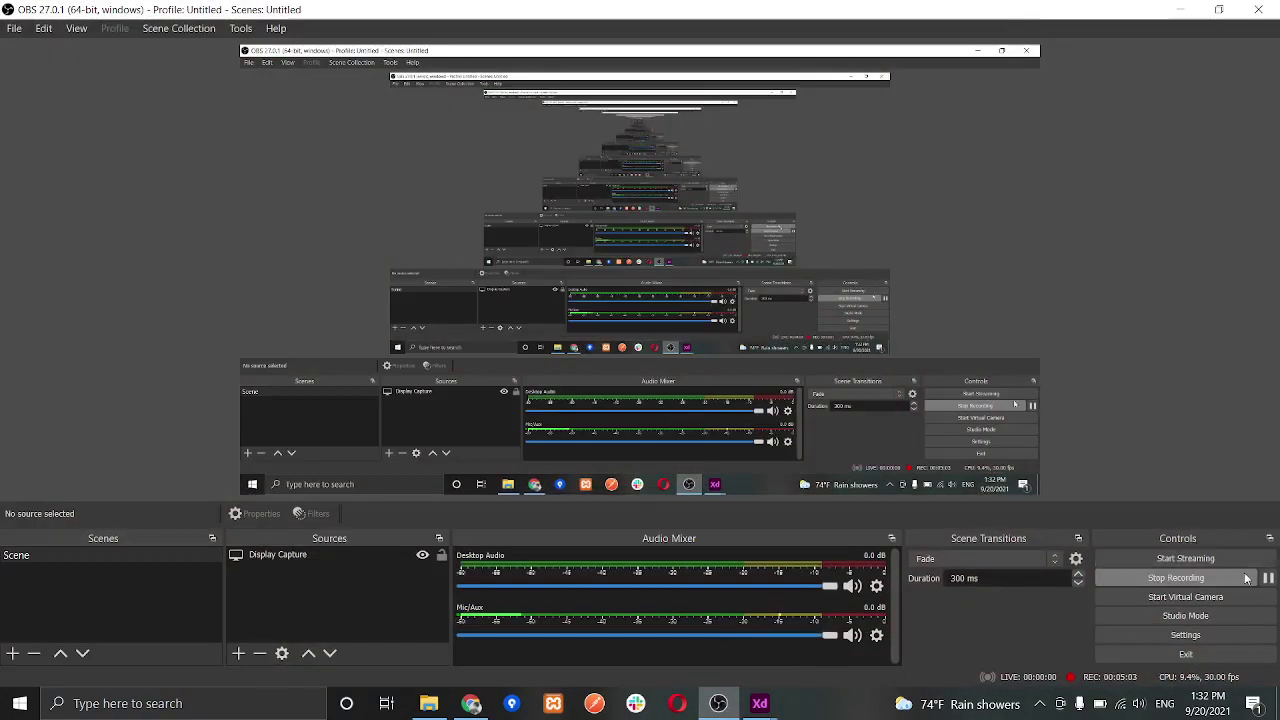